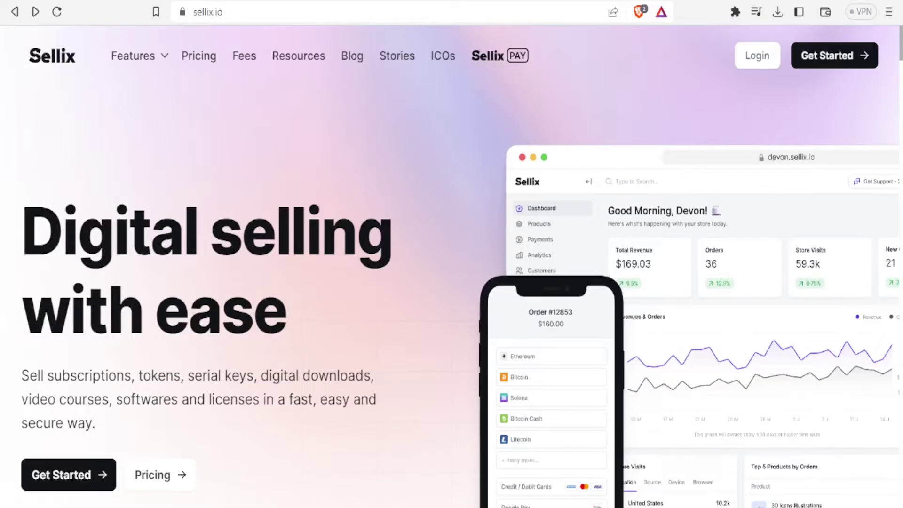
# Scroll down through the Sellix homepage
pyautogui.scroll(-2, 451, 263)
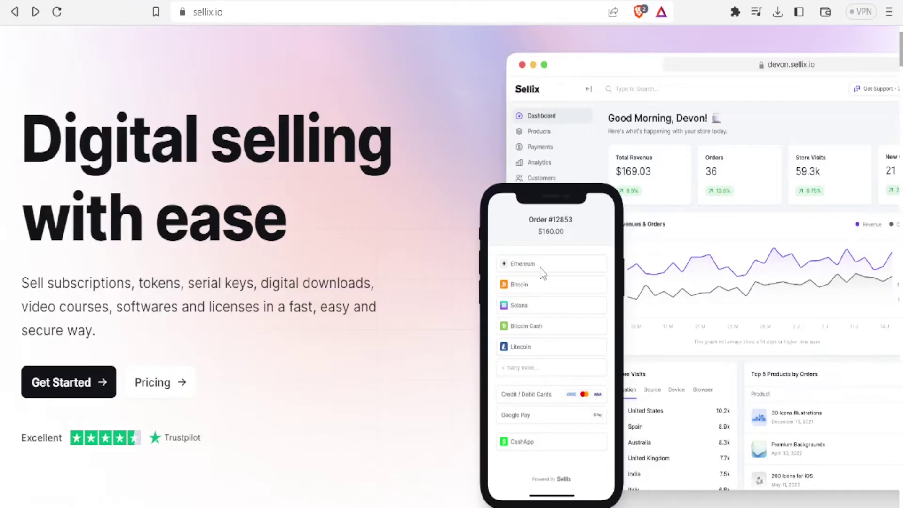
pyautogui.scroll(-10, 451, 263)
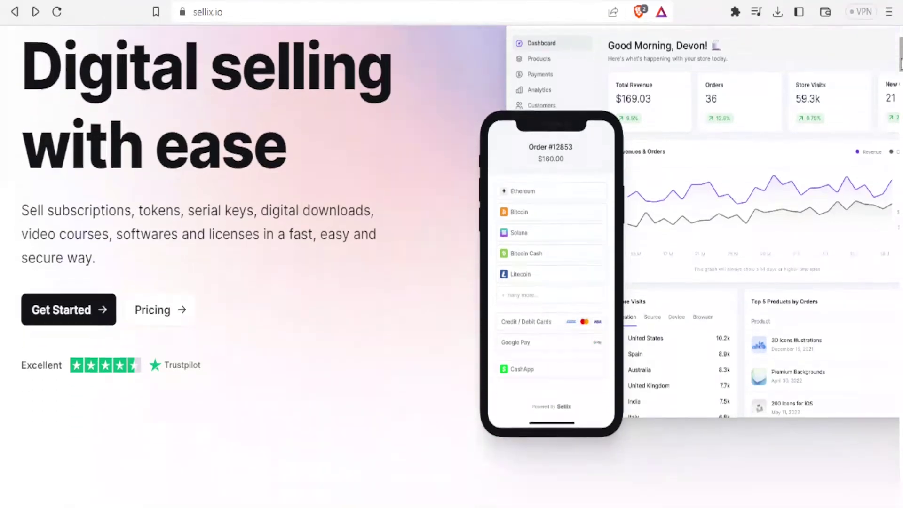
pyautogui.scroll(-8, 451, 264)
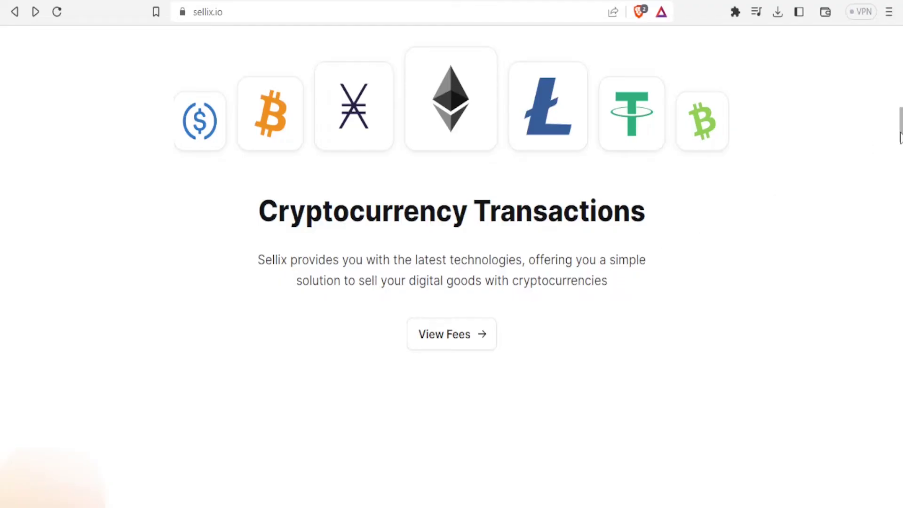
pyautogui.moveTo(900, 136); pyautogui.dragTo(893, 24)
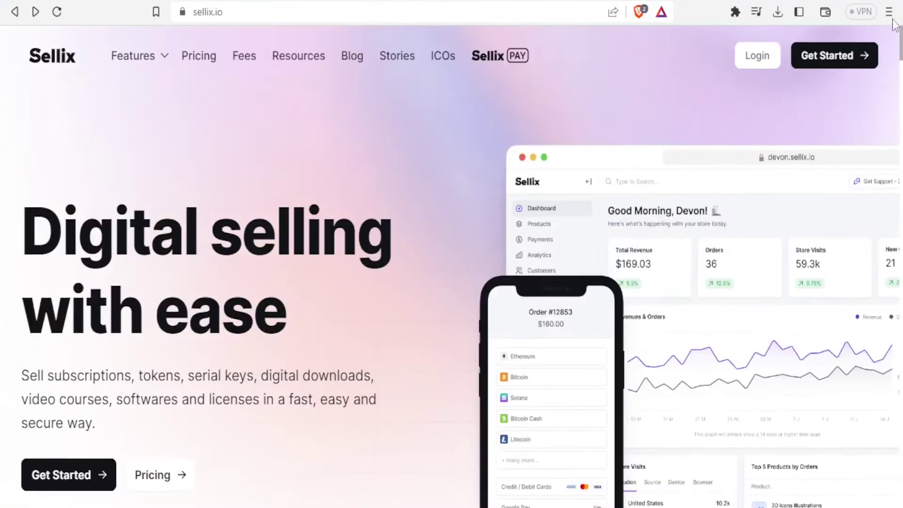
# Review the Free, Pro and Business plan cards on the Pricing page, then start sign-up
pyautogui.click(198, 57)
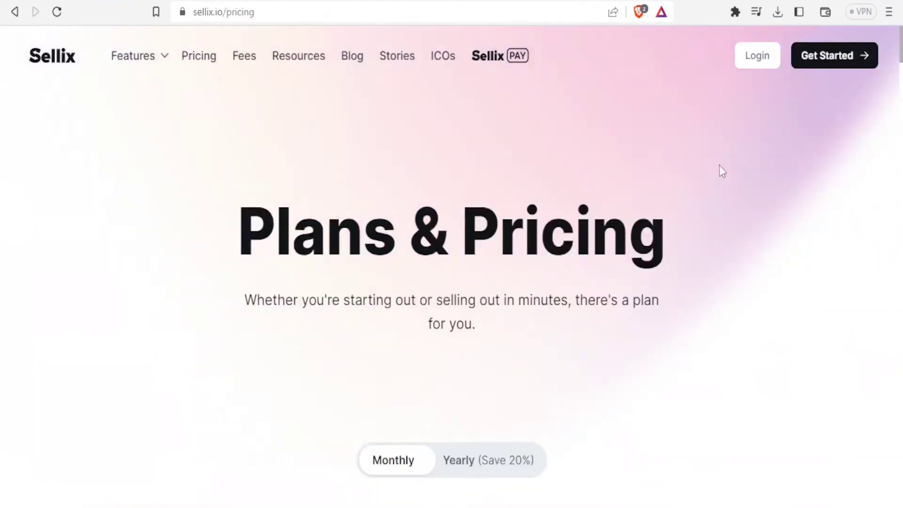
pyautogui.scroll(-5, 899, 94)
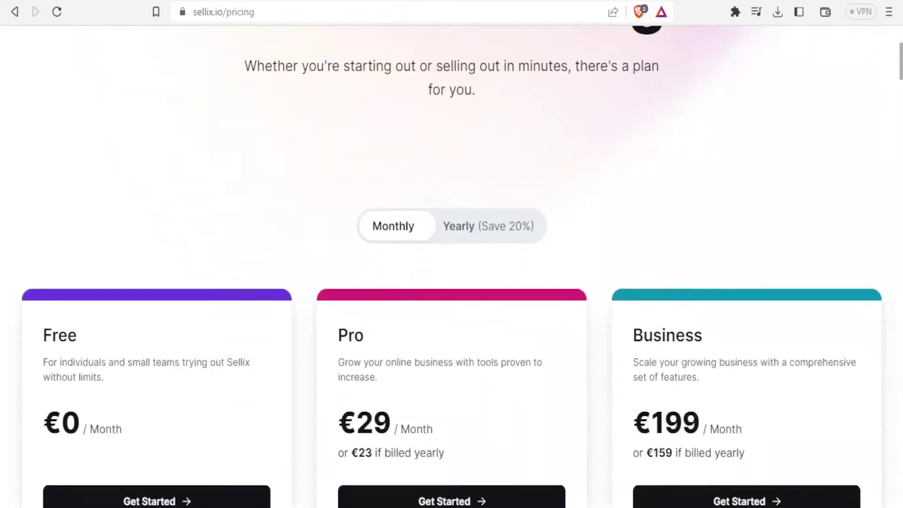
pyautogui.scroll(-3, 452, 264)
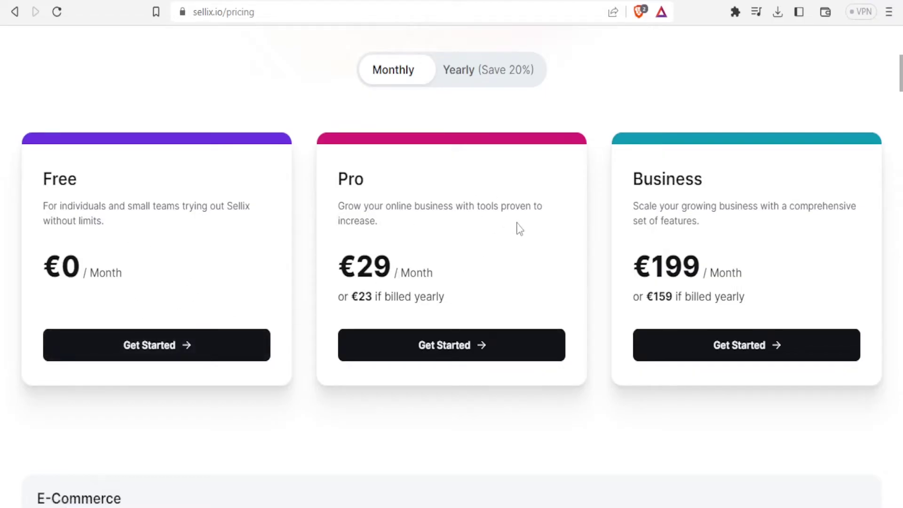
pyautogui.scroll(8, 486, 270)
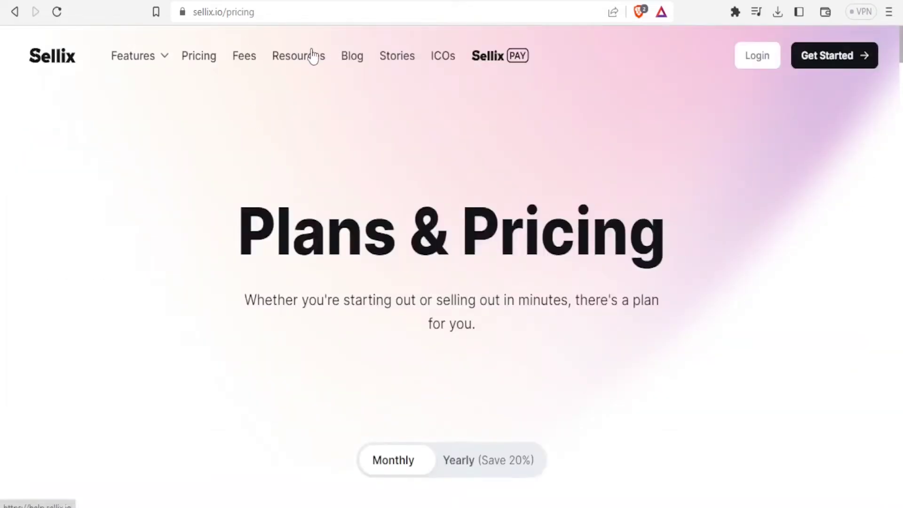
pyautogui.click(823, 59)
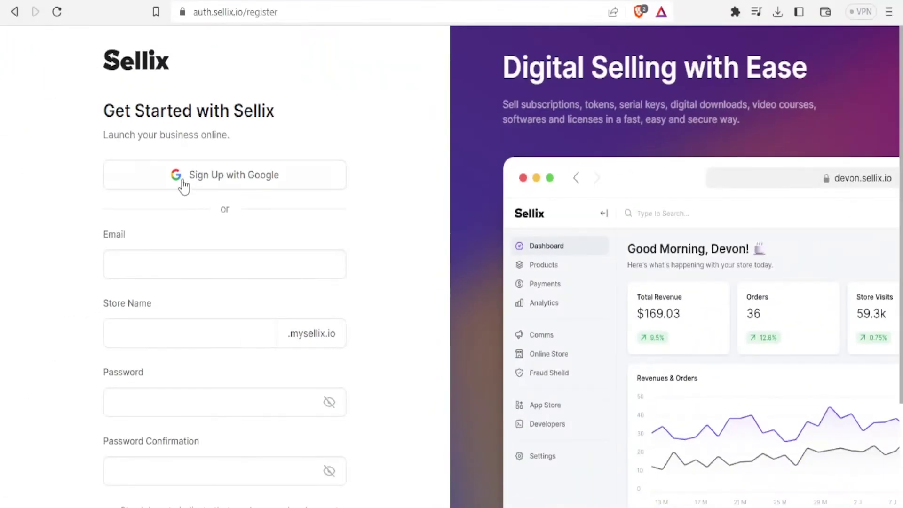
# Enter the account email, store name DestinyS, and the password plus its confirmation
pyautogui.click(169, 262)
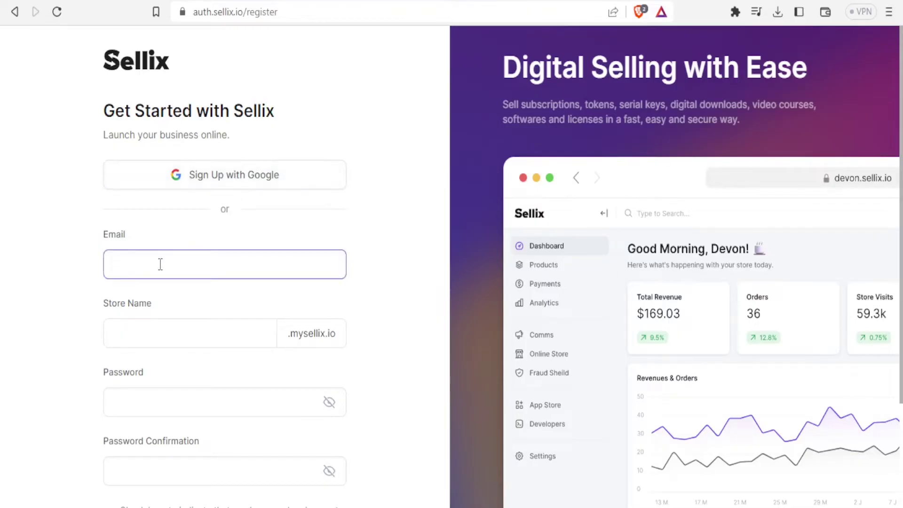
pyautogui.hotkey('ctrl', 'v')
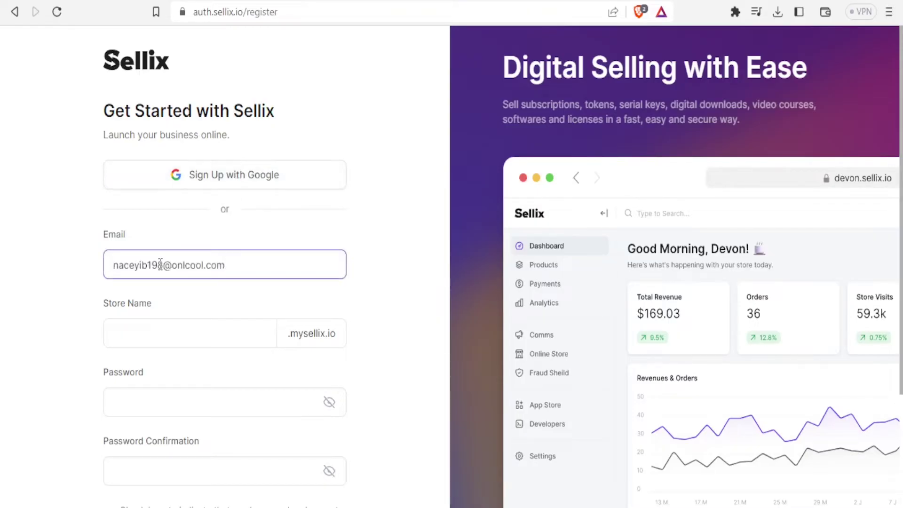
pyautogui.click(133, 323)
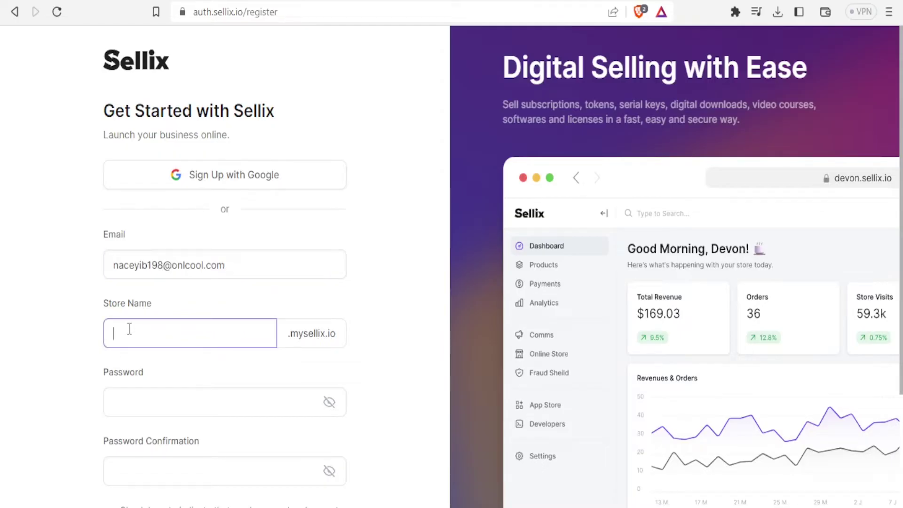
pyautogui.write('DestinyS')
pyautogui.click(165, 408)
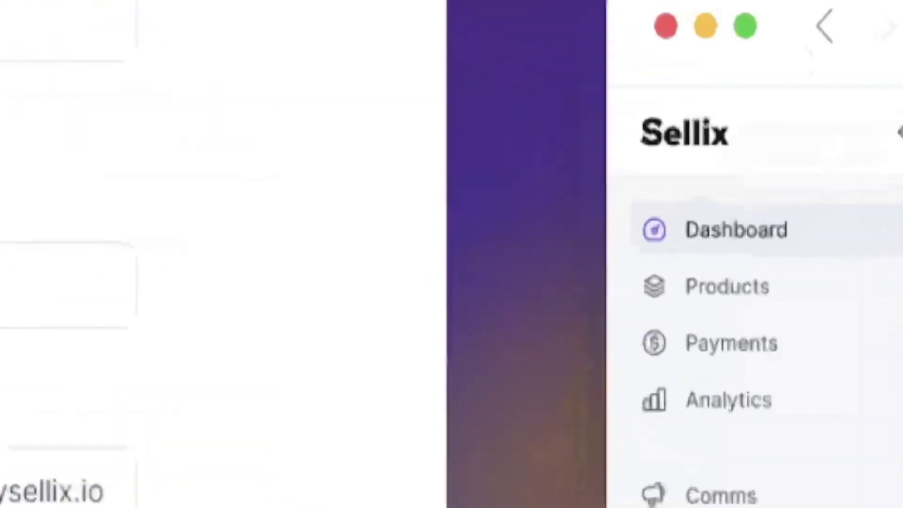
pyautogui.hotkey('ctrl', 'v')
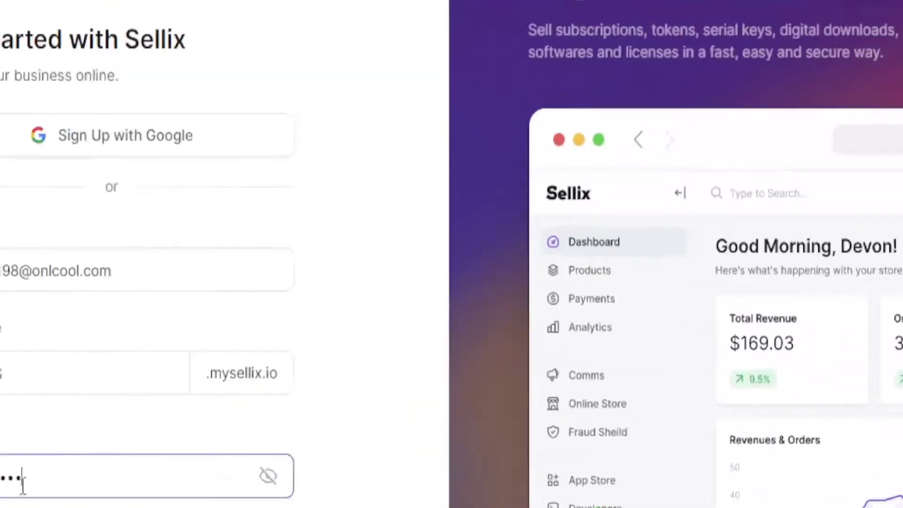
pyautogui.click(149, 457)
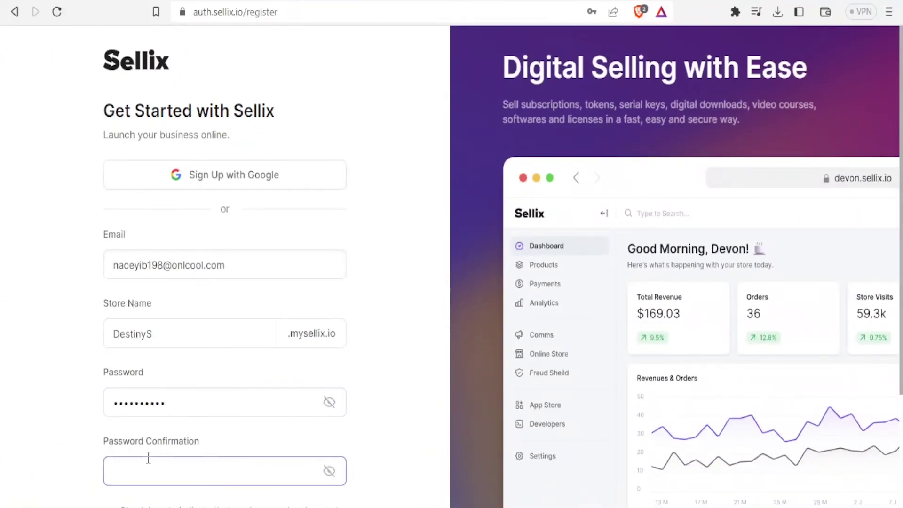
pyautogui.hotkey('ctrl', 'v')
# Accept the Terms of Service and Privacy Policy and create the account
pyautogui.scroll(-3, 238, 392)
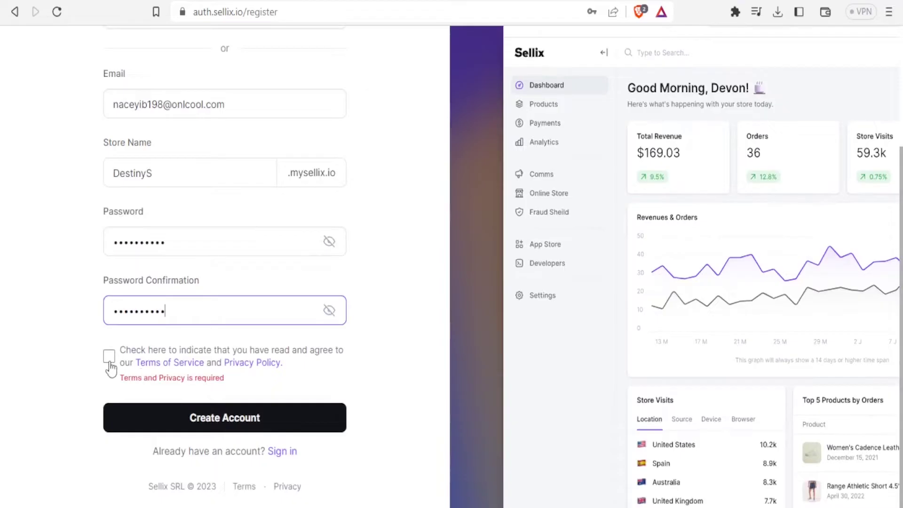
pyautogui.click(111, 358)
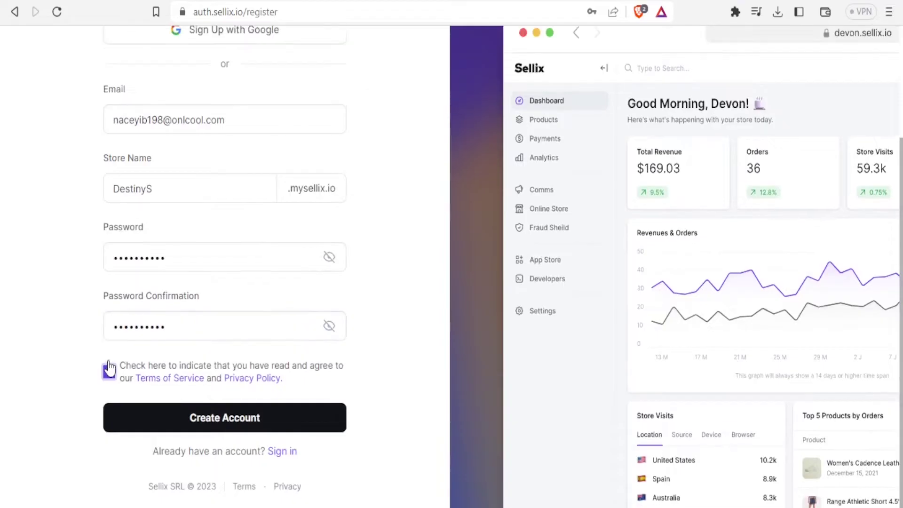
pyautogui.click(194, 424)
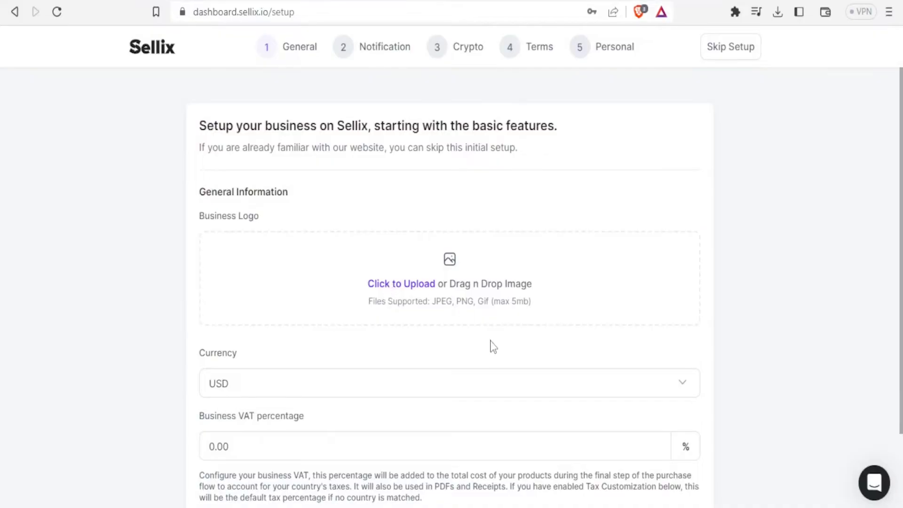
# Switch from the browser to the Windows desktop with Win+D
pyautogui.press('super+d')
# Drag 'logo new 2022.png' from the desktop onto the Business Logo upload area
pyautogui.click(223, 205)
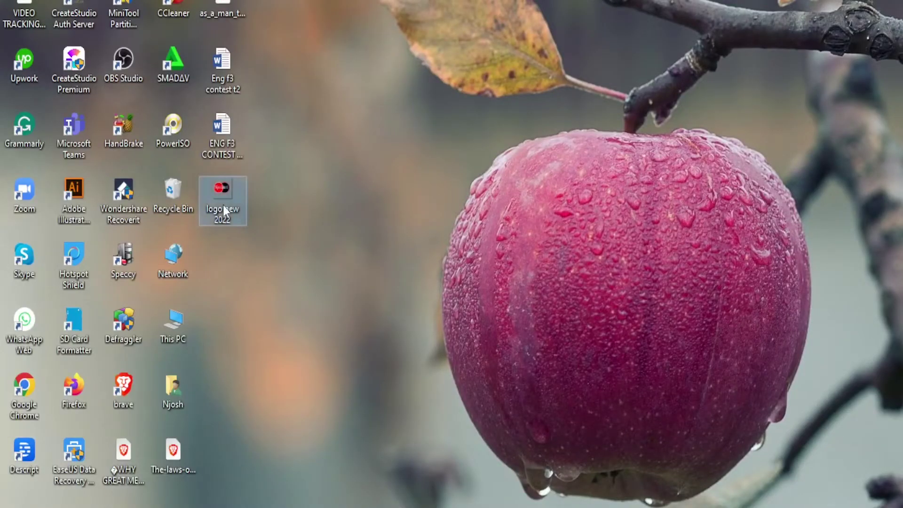
pyautogui.moveTo(223, 205); pyautogui.dragTo(403, 290)
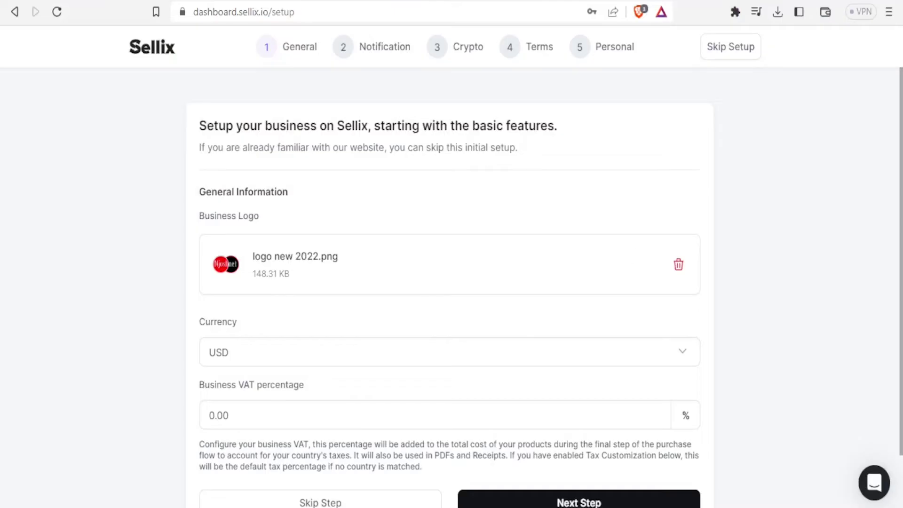
# Choose USD from the Currency dropdown
pyautogui.scroll(-1, 902, 143)
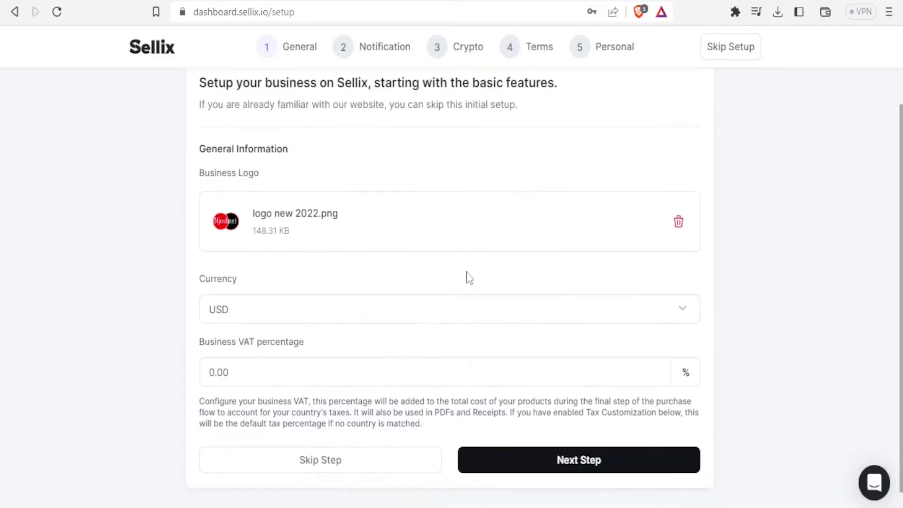
pyautogui.click(681, 319)
pyautogui.press('k')
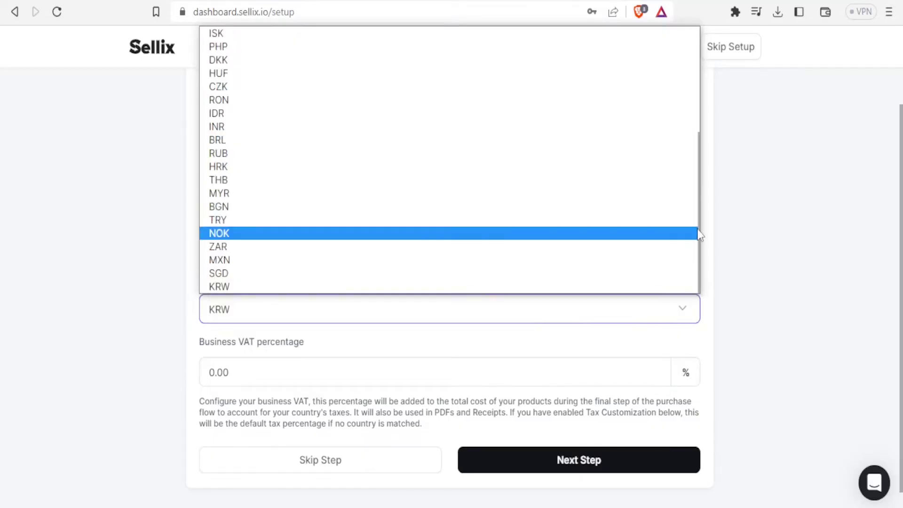
pyautogui.moveTo(697, 214); pyautogui.dragTo(685, 91)
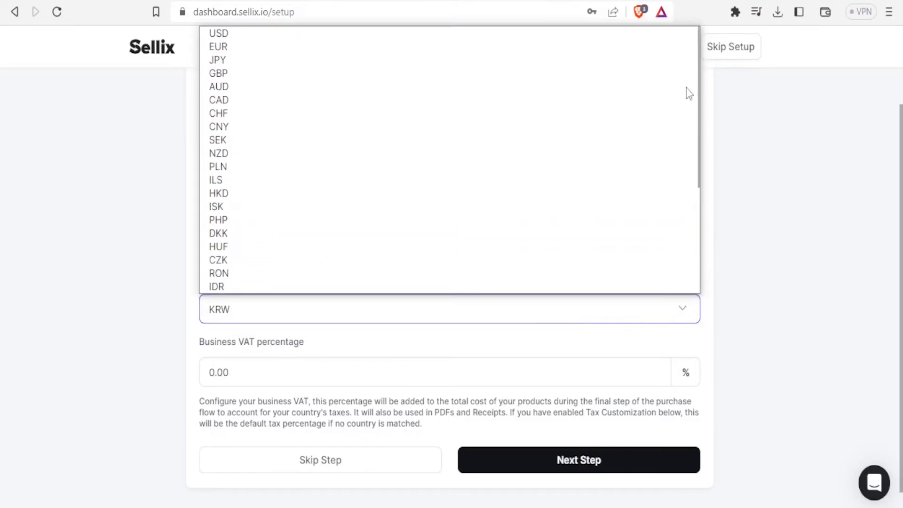
pyautogui.click(294, 37)
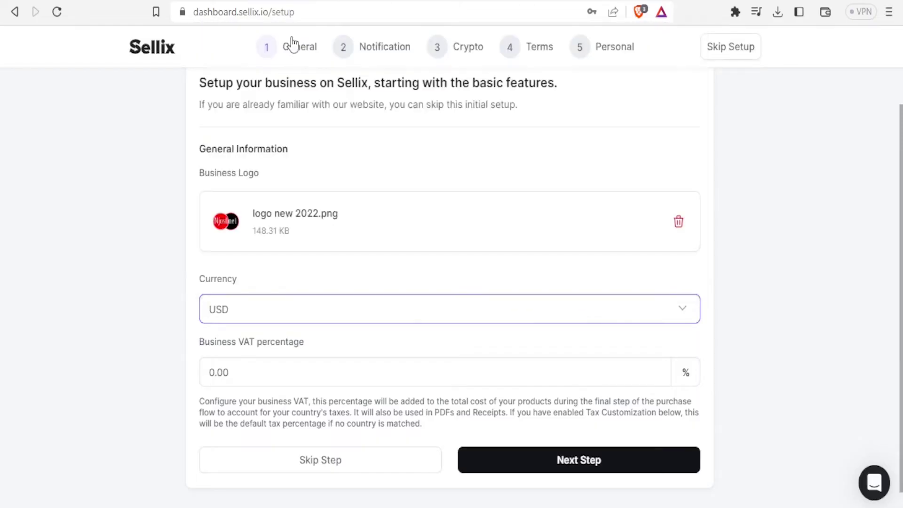
# Change the business VAT to 16% and submit the General step
pyautogui.click(242, 374)
pyautogui.press('BackSpace')
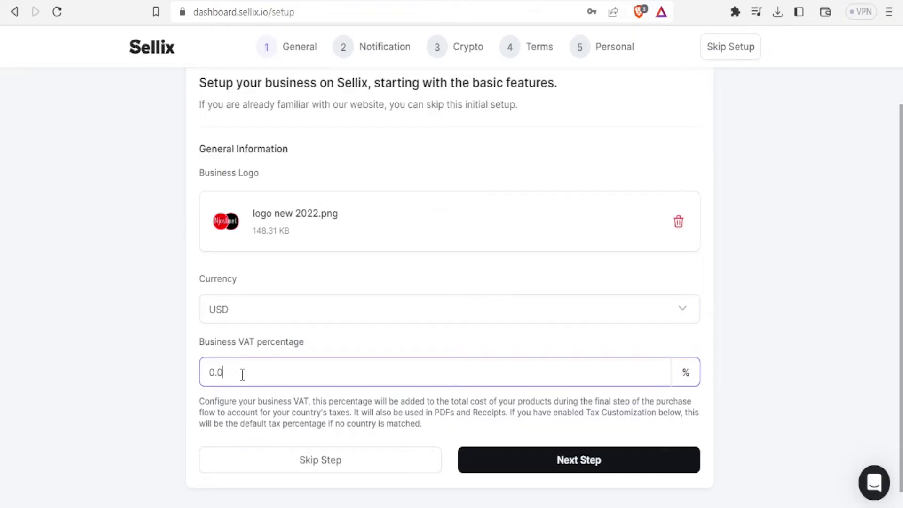
pyautogui.press('BackSpace')
pyautogui.press('BackSpace')
pyautogui.press('BackSpace')
pyautogui.write('16')
pyautogui.moveTo(900, 195); pyautogui.dragTo(900, 259)
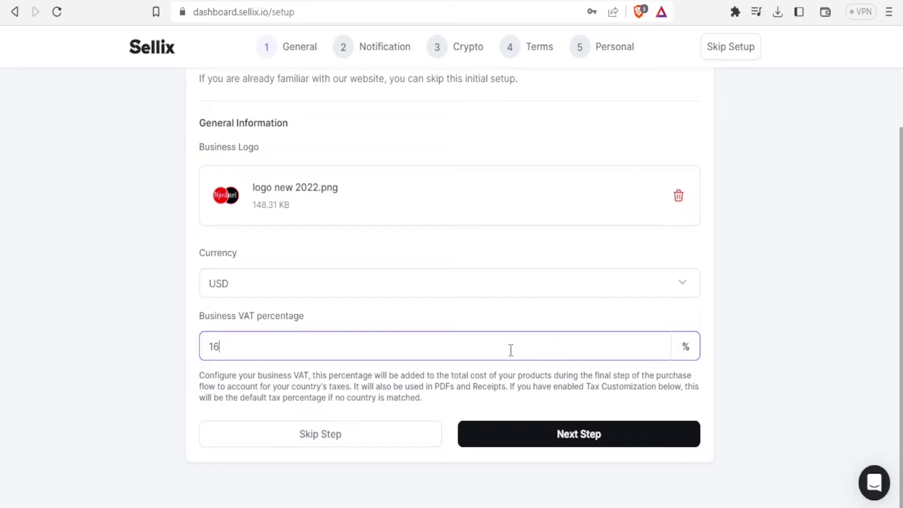
pyautogui.click(532, 436)
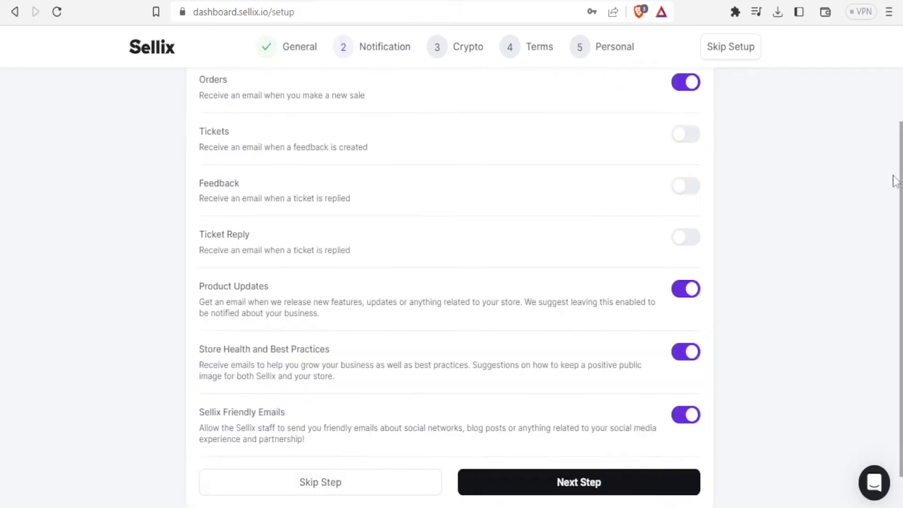
# Keep New Order alerts on, enable Tickets and Feedback email alerts, and submit the Notification step
pyautogui.scroll(2, 901, 188)
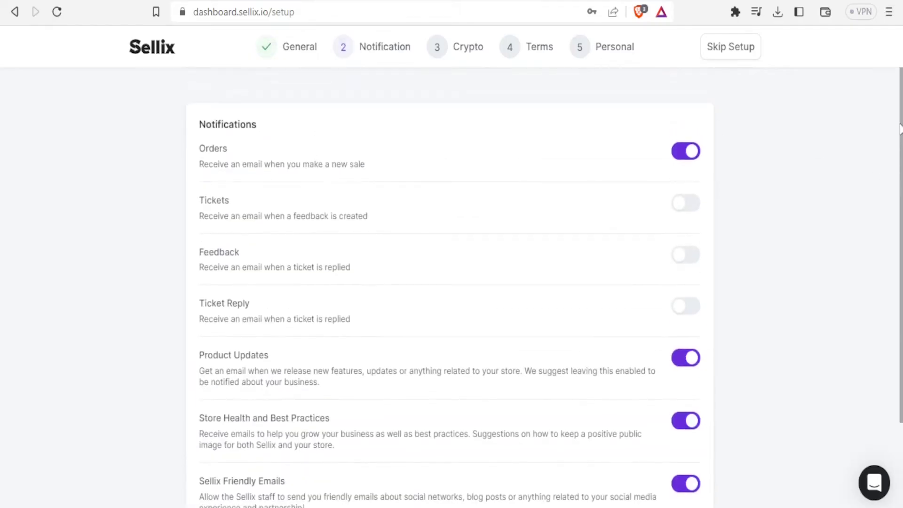
pyautogui.click(681, 161)
pyautogui.click(690, 159)
pyautogui.click(691, 209)
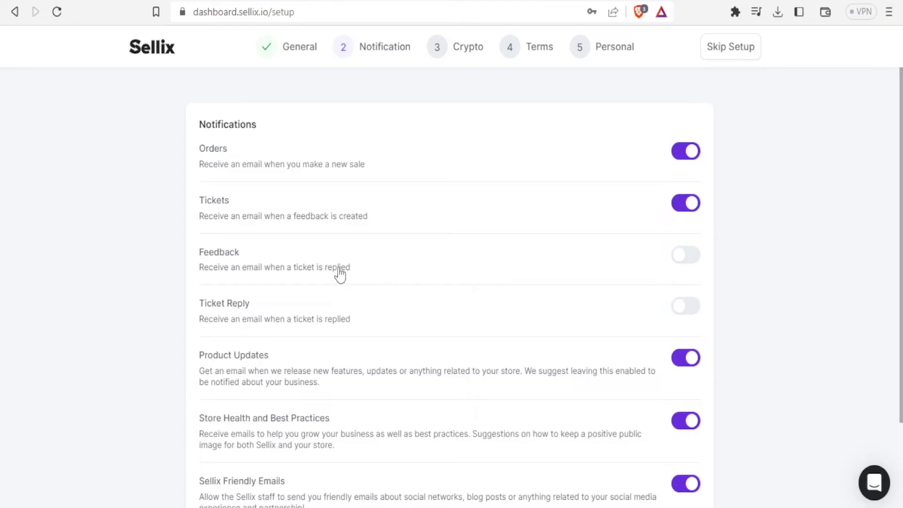
pyautogui.click(693, 258)
pyautogui.scroll(-2, 687, 377)
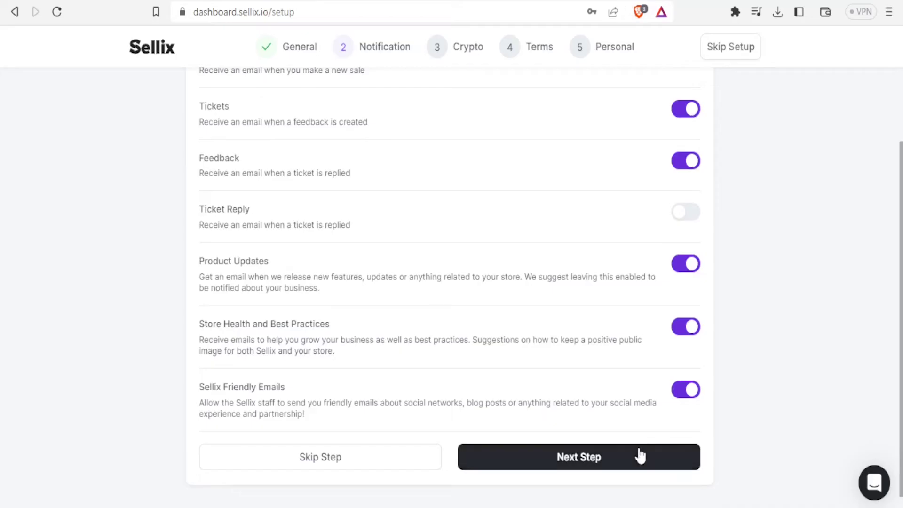
pyautogui.click(625, 459)
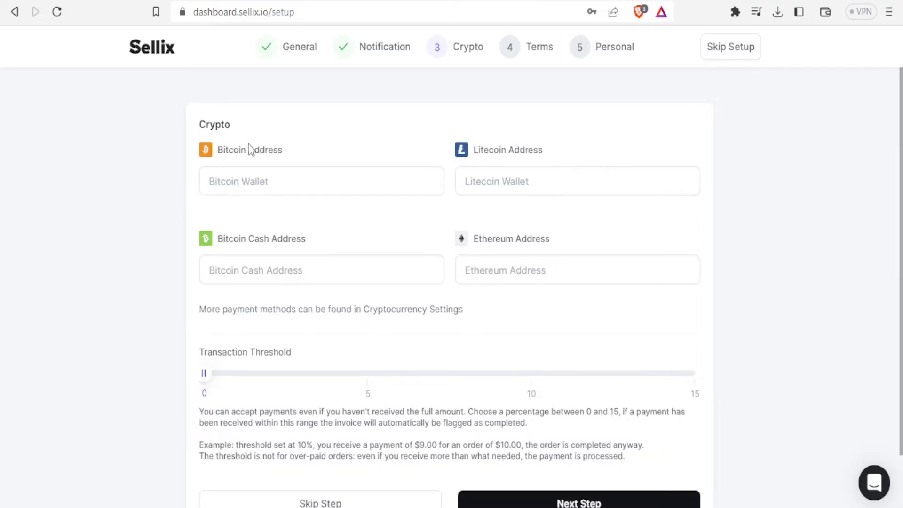
# Leave the Bitcoin, Litecoin, Bitcoin Cash and Ethereum wallet addresses empty
pyautogui.click(282, 154)
pyautogui.click(389, 160)
pyautogui.click(516, 155)
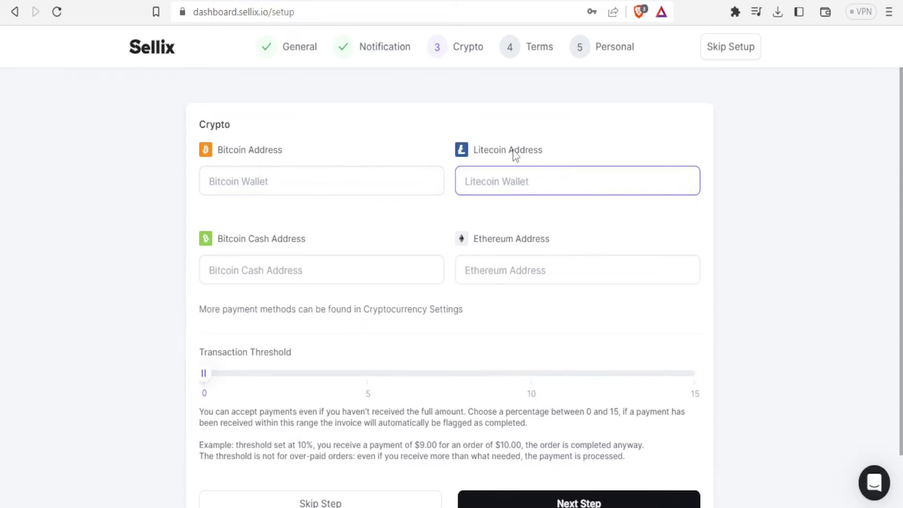
pyautogui.click(420, 212)
pyautogui.click(283, 262)
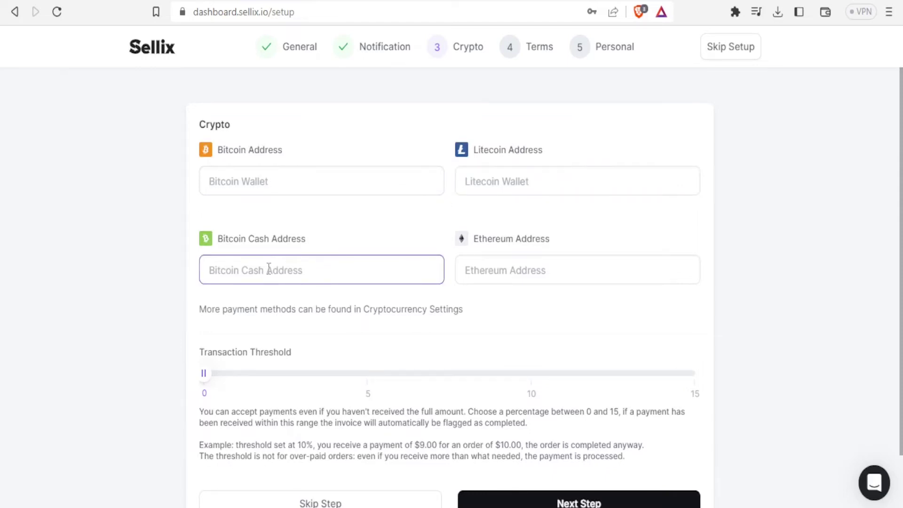
pyautogui.click(483, 261)
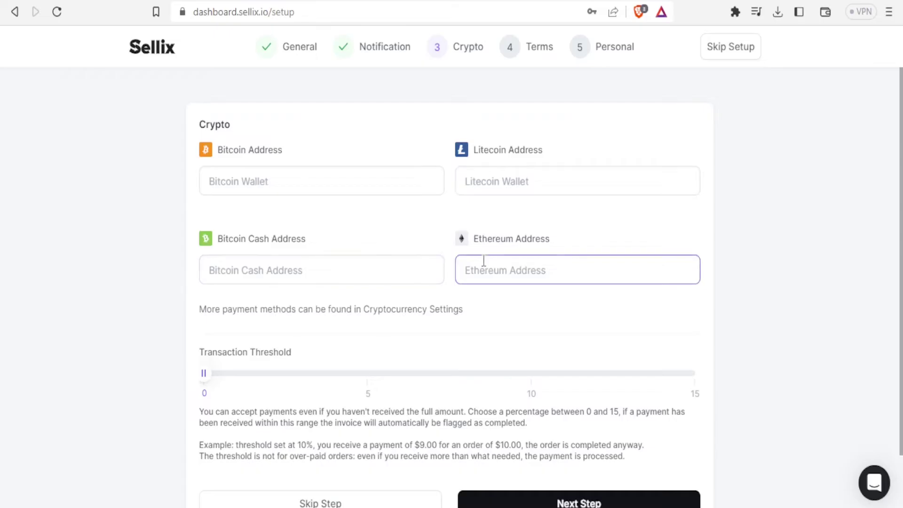
pyautogui.click(390, 311)
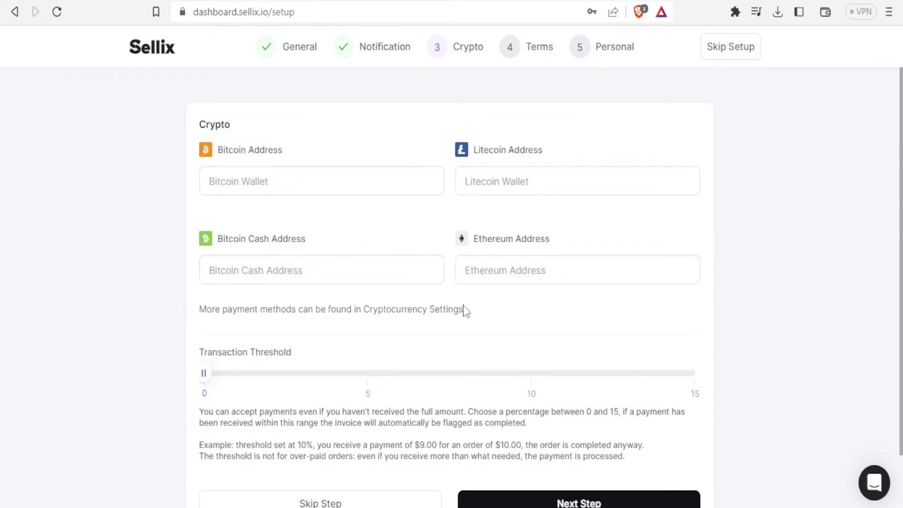
# Set the Transaction Threshold slider to 4
pyautogui.scroll(-1, 875, 235)
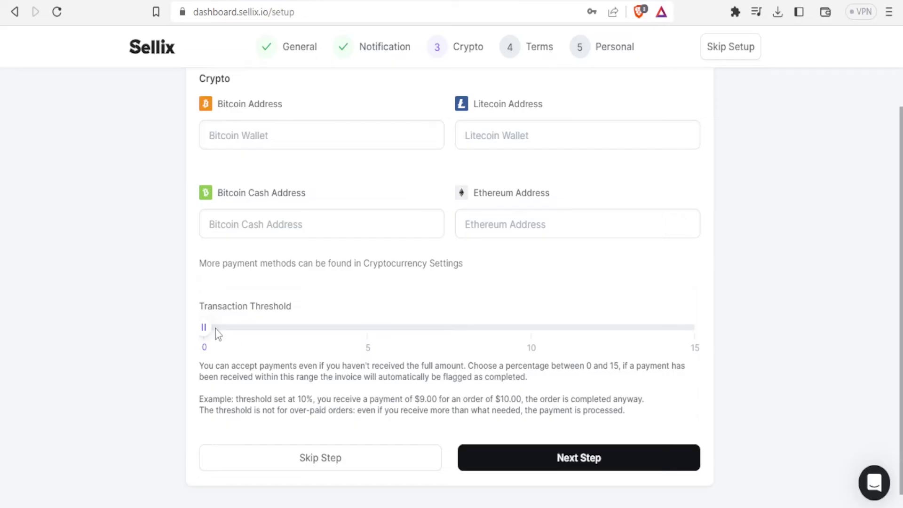
pyautogui.moveTo(213, 335); pyautogui.dragTo(359, 347)
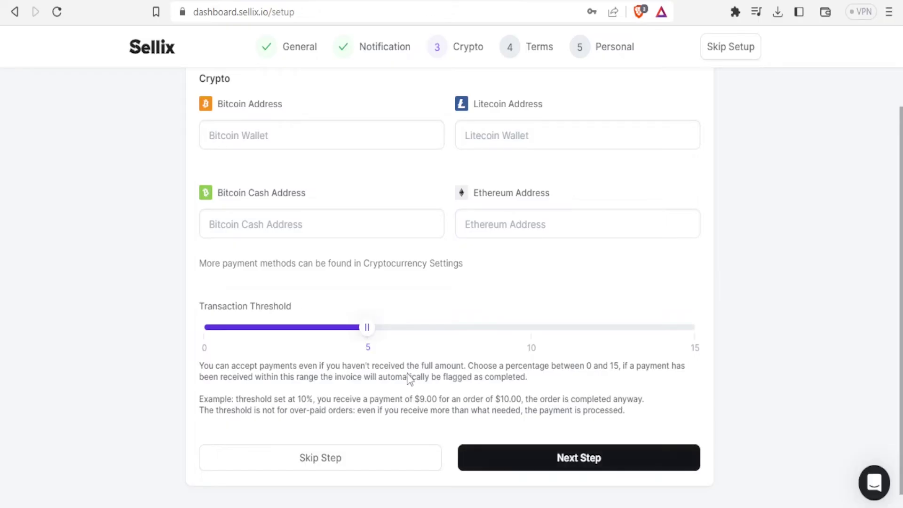
pyautogui.moveTo(366, 328); pyautogui.dragTo(334, 326)
# Submit the Crypto step, enter 'Terms of Purchase' as the terms of service, and continue
pyautogui.click(532, 461)
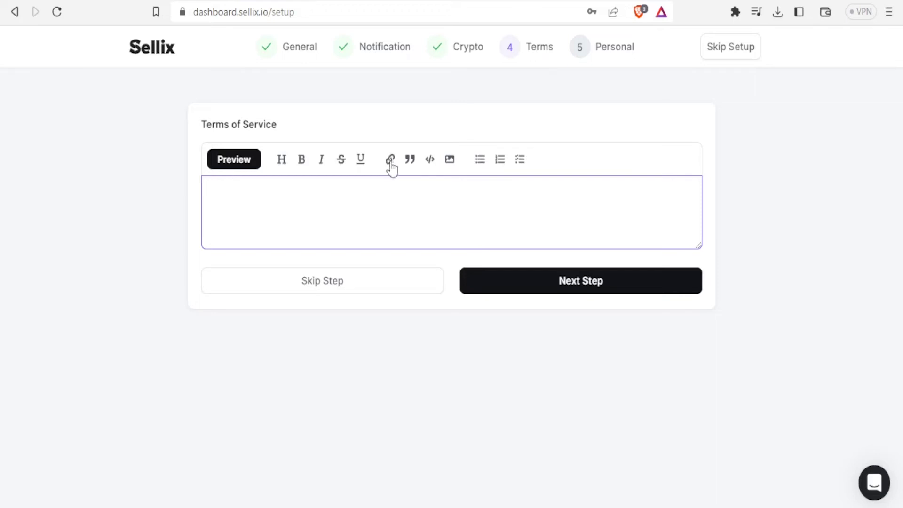
pyautogui.write('Terms of Purchase')
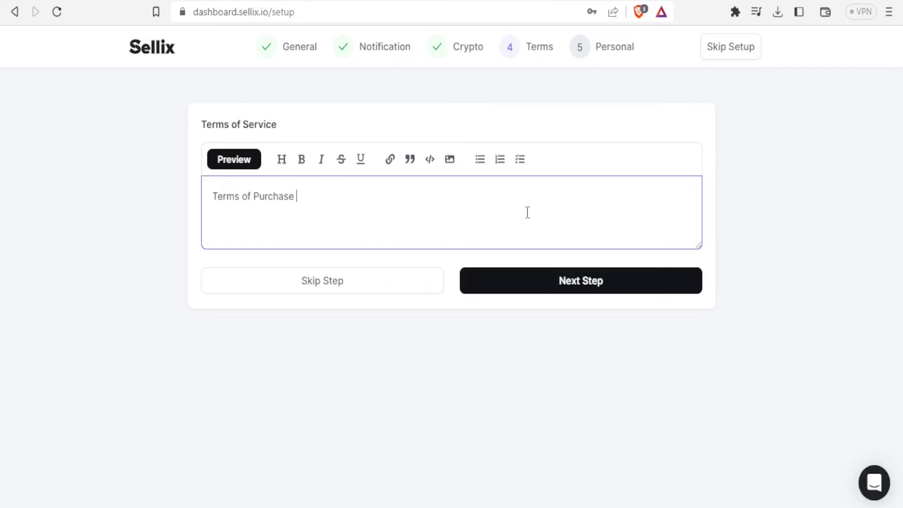
pyautogui.click(536, 293)
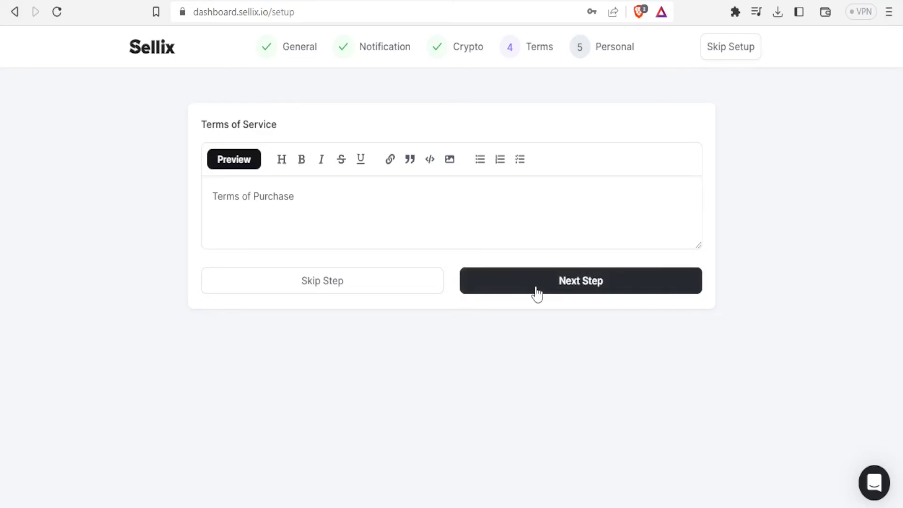
pyautogui.click(306, 193)
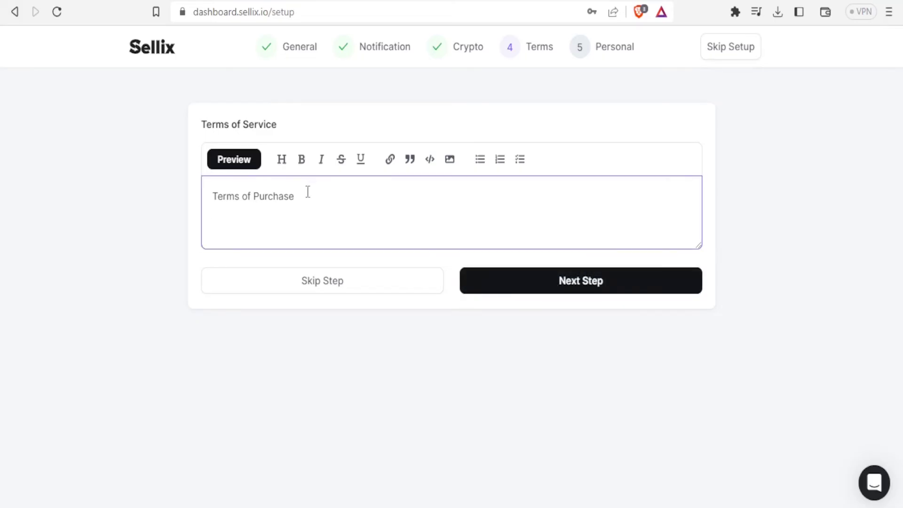
pyautogui.click(351, 289)
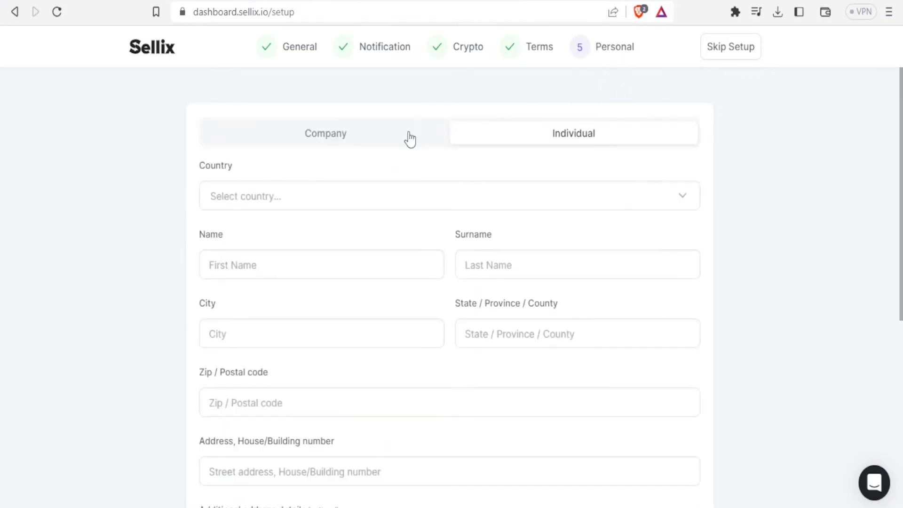
# Switch the details form between Company and Individual, ending on Individual
pyautogui.click(409, 139)
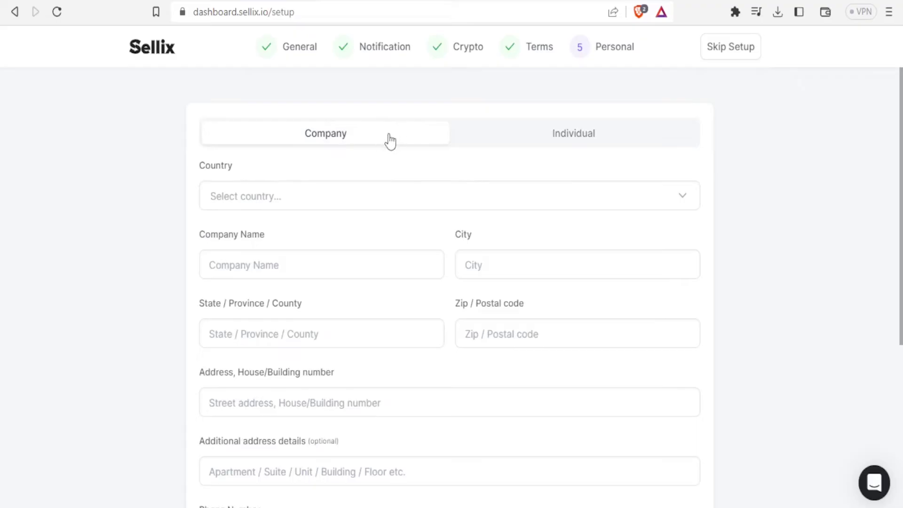
pyautogui.click(557, 141)
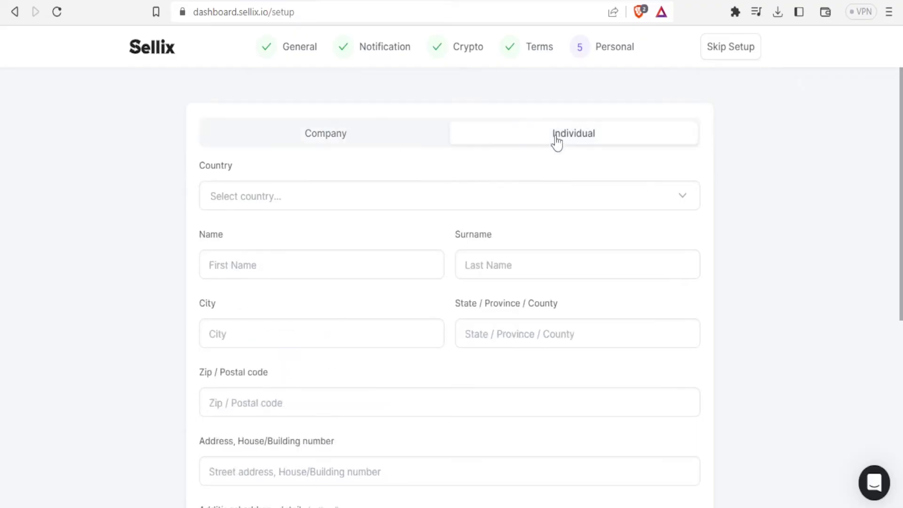
pyautogui.click(395, 135)
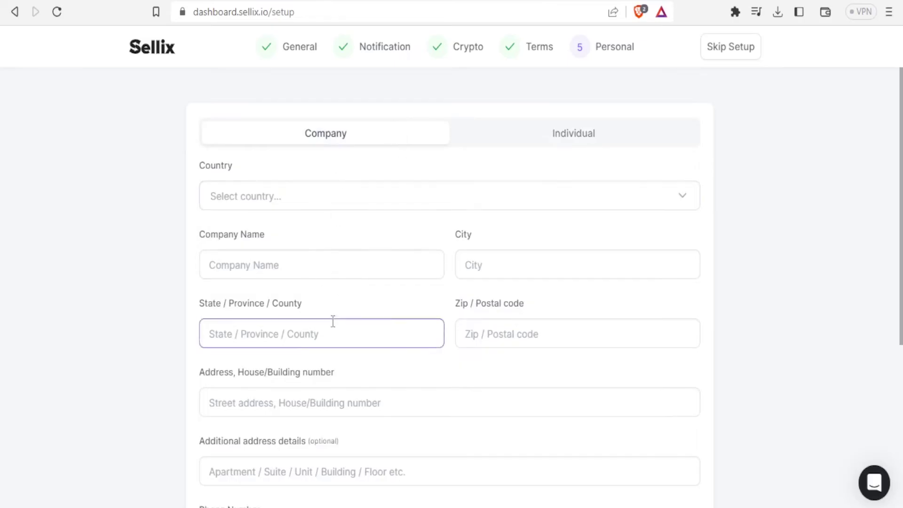
pyautogui.click(578, 137)
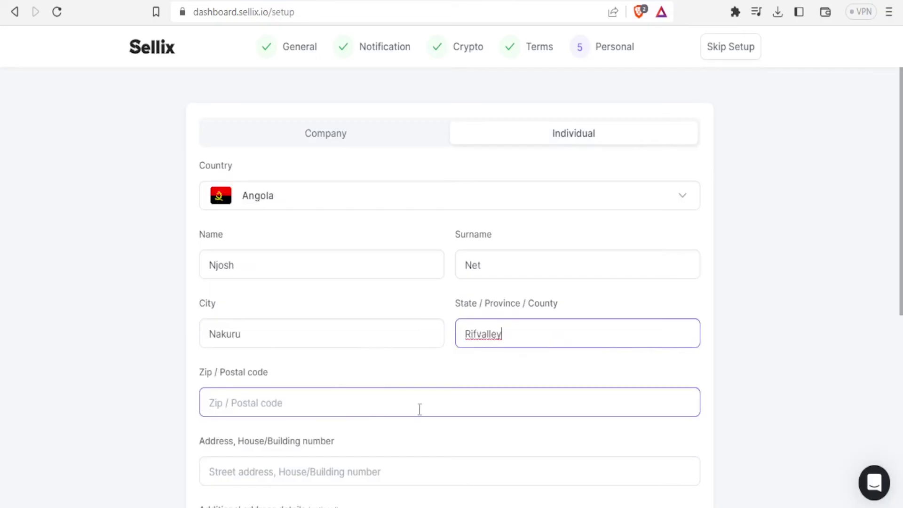
pyautogui.moveTo(900, 254); pyautogui.dragTo(901, 415)
# Try End Setup with the form incomplete, then skip the Personal step to finish setup
pyautogui.click(503, 400)
pyautogui.click(381, 321)
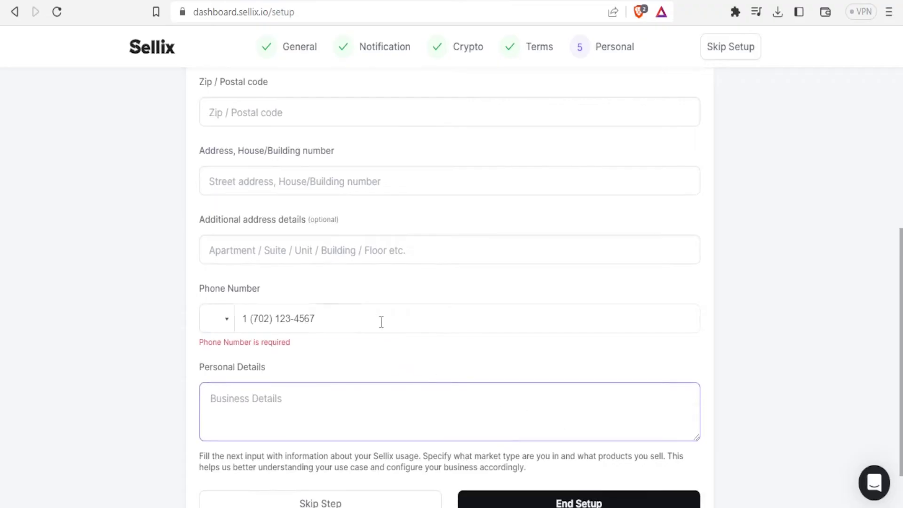
pyautogui.click(424, 367)
pyautogui.click(419, 381)
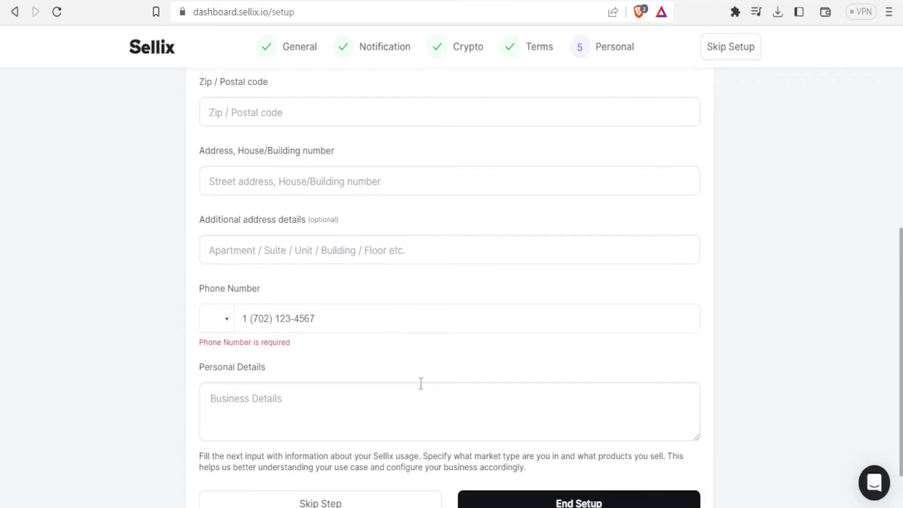
pyautogui.scroll(-2, 320, 451)
pyautogui.click(399, 439)
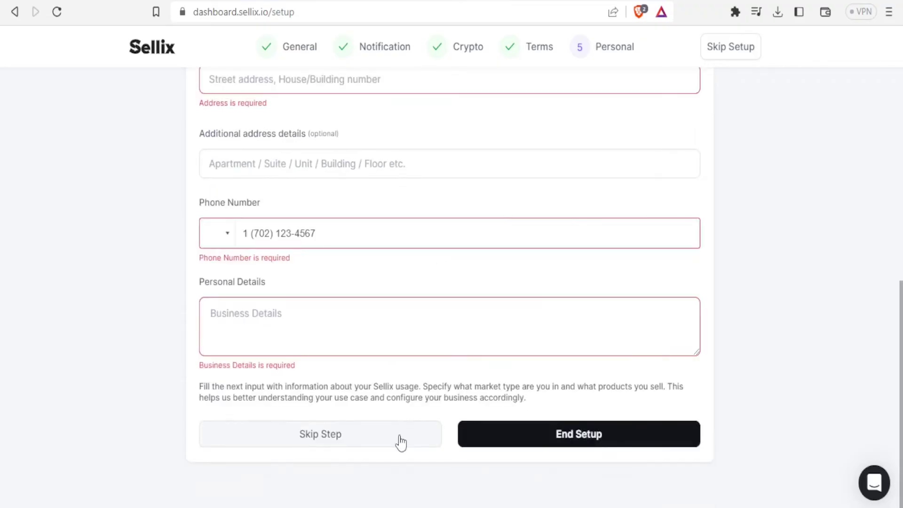
pyautogui.click(398, 440)
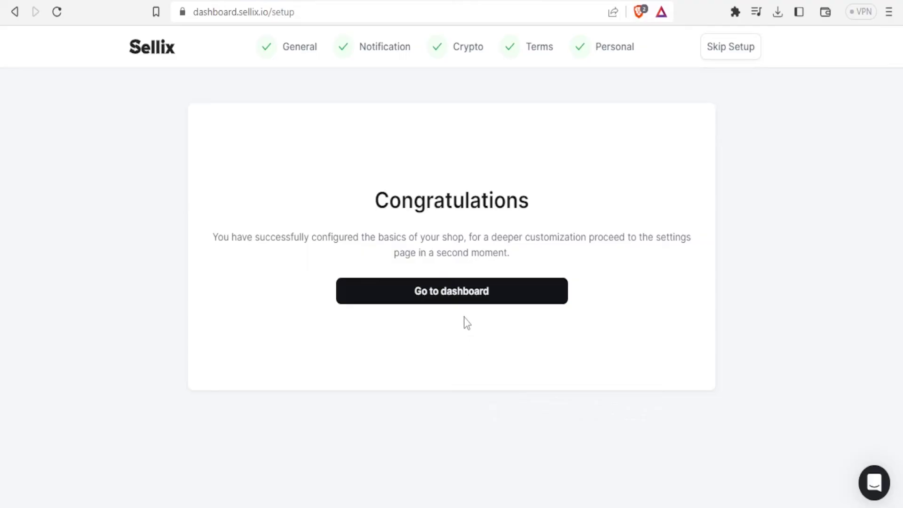
# Go to the store dashboard and scroll through its overview
pyautogui.click(463, 300)
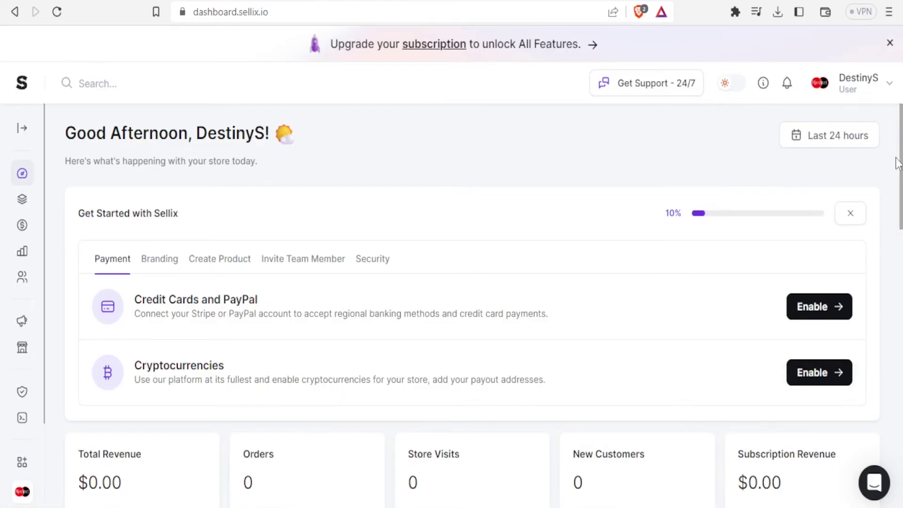
pyautogui.moveTo(896, 162); pyautogui.dragTo(586, 277)
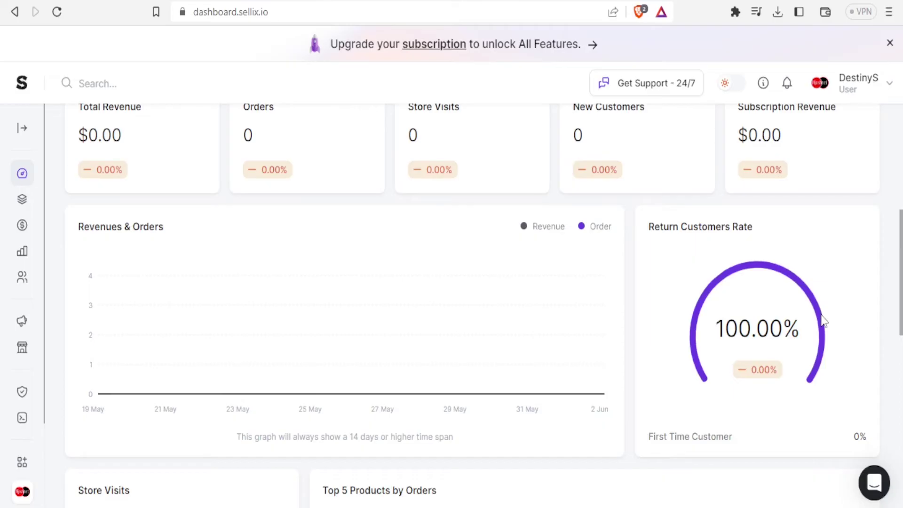
pyautogui.scroll(-3, 900, 338)
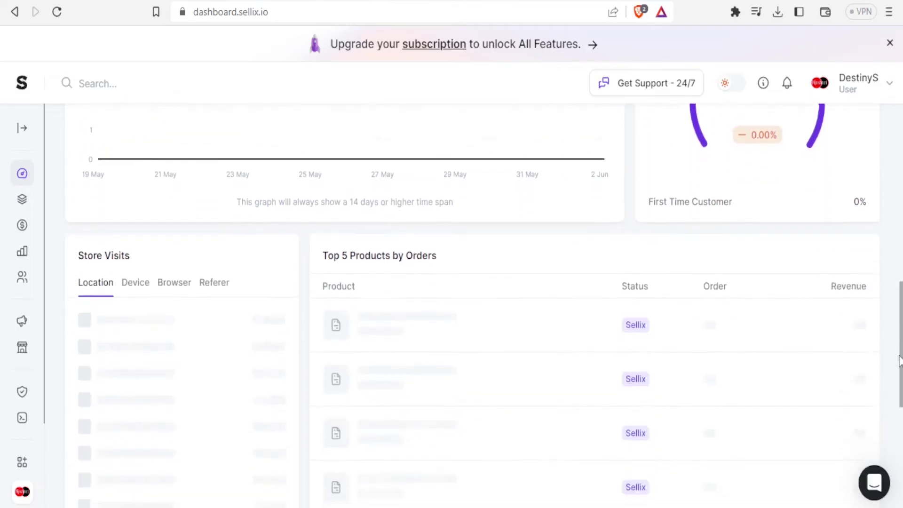
pyautogui.moveTo(899, 337); pyautogui.dragTo(891, 172)
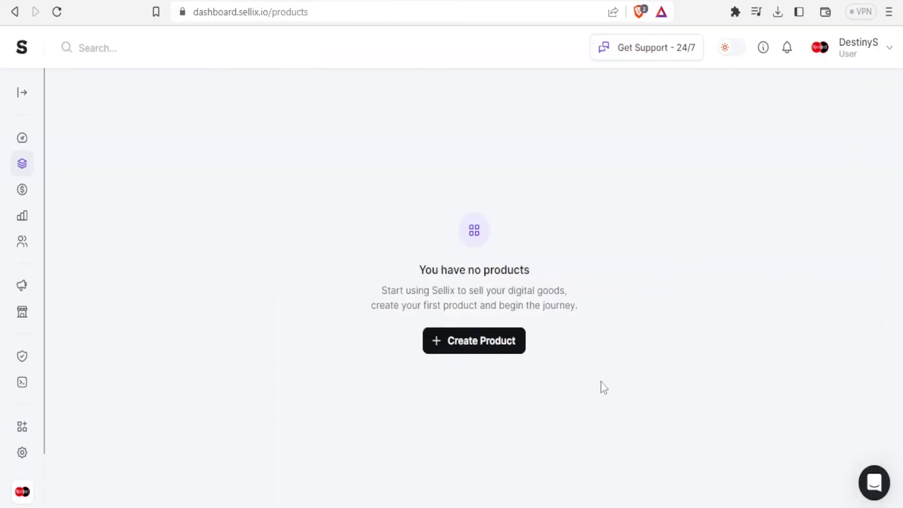
# Start a new product titled Cars and review its description and YouTube link fields
pyautogui.click(469, 347)
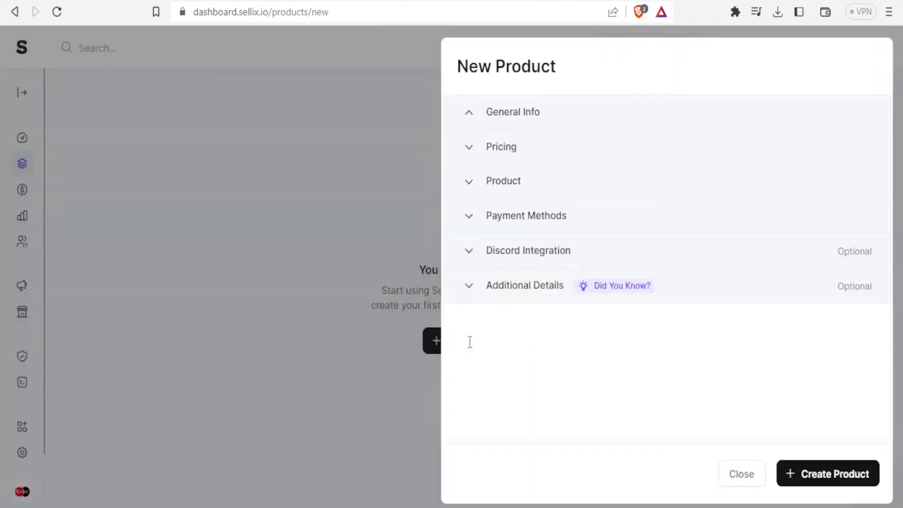
pyautogui.click(549, 191)
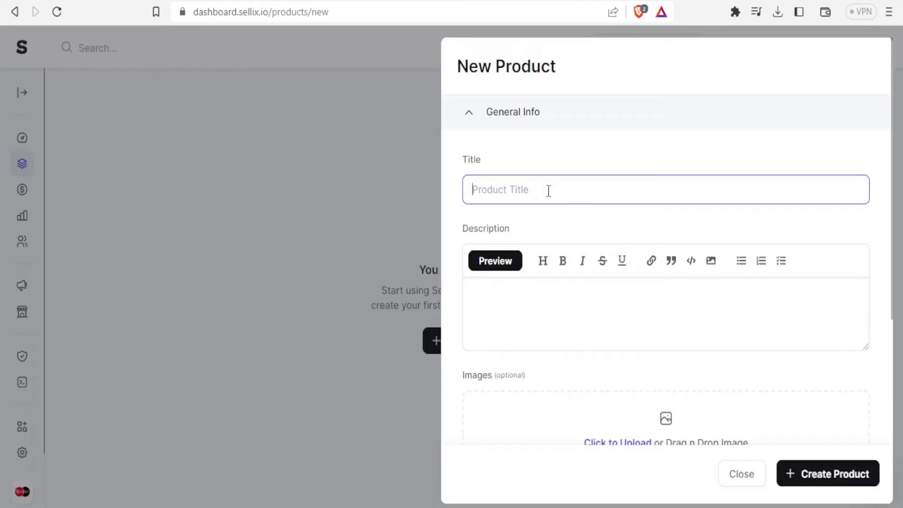
pyautogui.write('Cars')
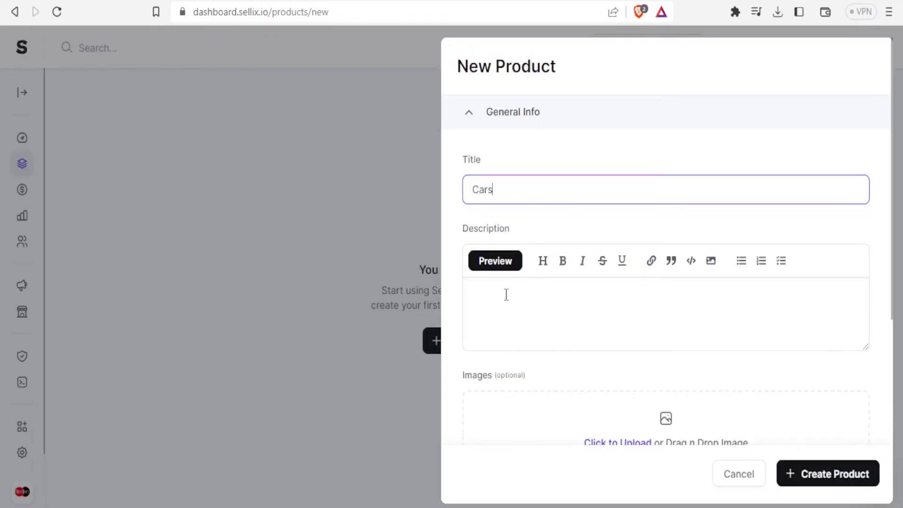
pyautogui.click(505, 295)
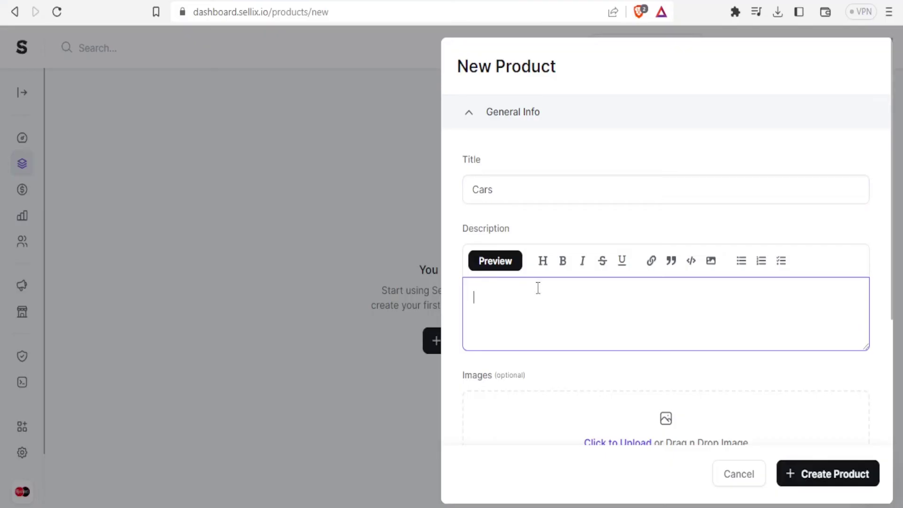
pyautogui.click(893, 258)
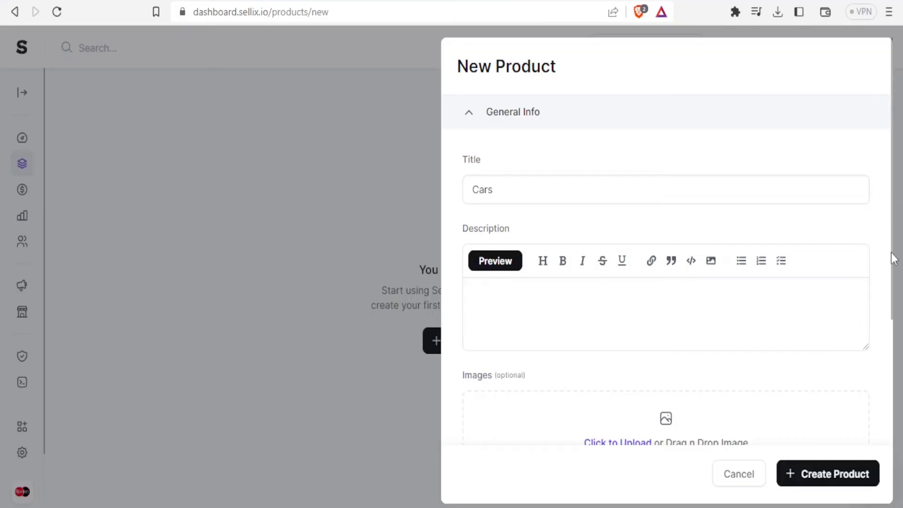
pyautogui.scroll(-3, 819, 289)
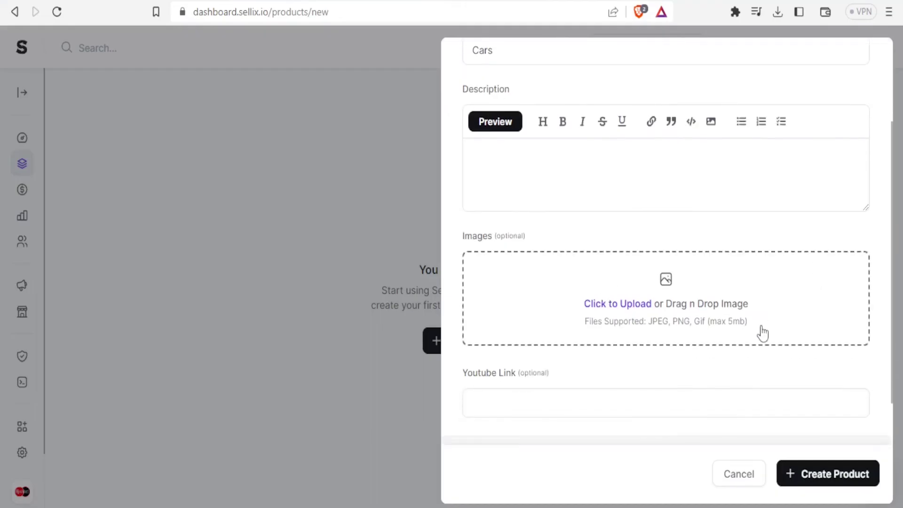
pyautogui.scroll(-2, 762, 333)
pyautogui.scroll(-3, 762, 333)
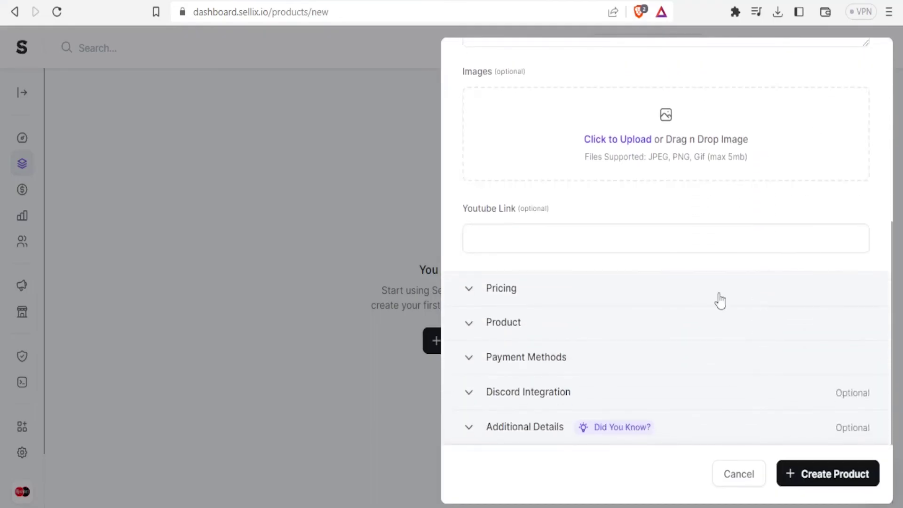
pyautogui.click(631, 236)
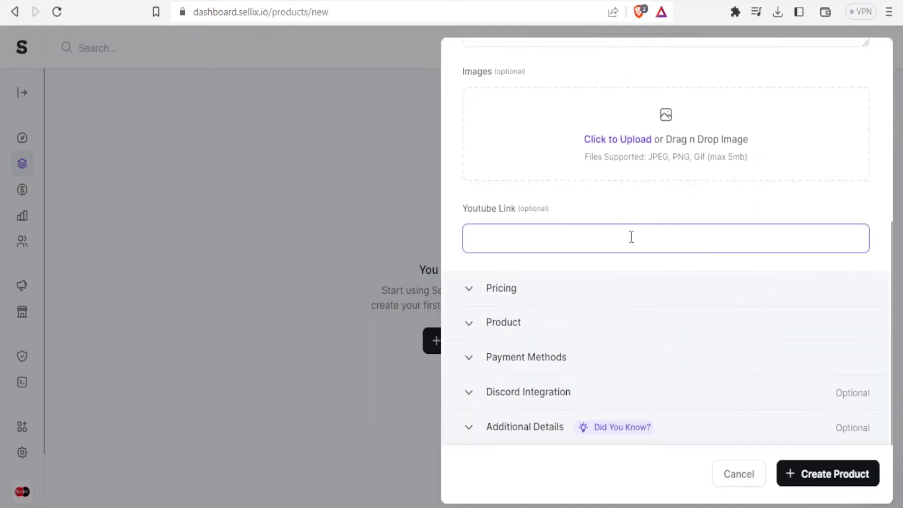
# Give the Cars product a price of 10000 USD under Pricing
pyautogui.click(475, 293)
pyautogui.scroll(-4, 592, 365)
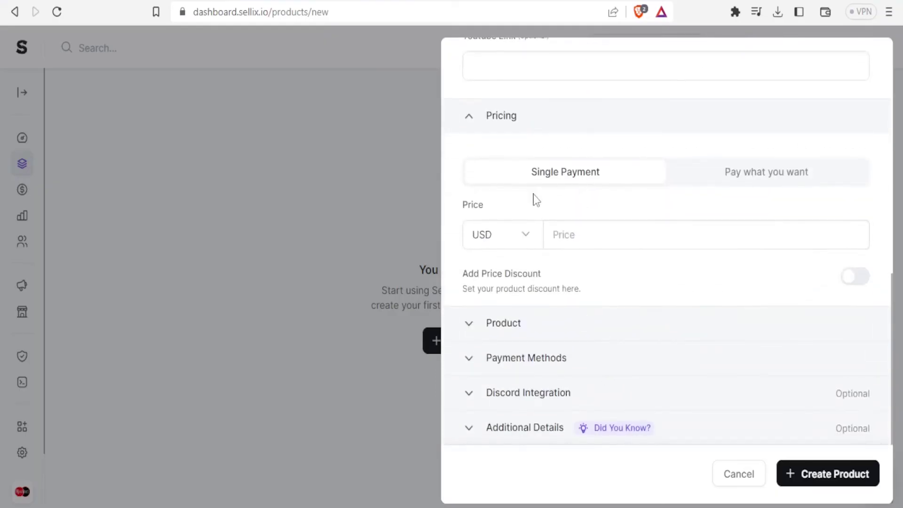
pyautogui.click(567, 226)
pyautogui.write('1')
pyautogui.scroll(1, 568, 235)
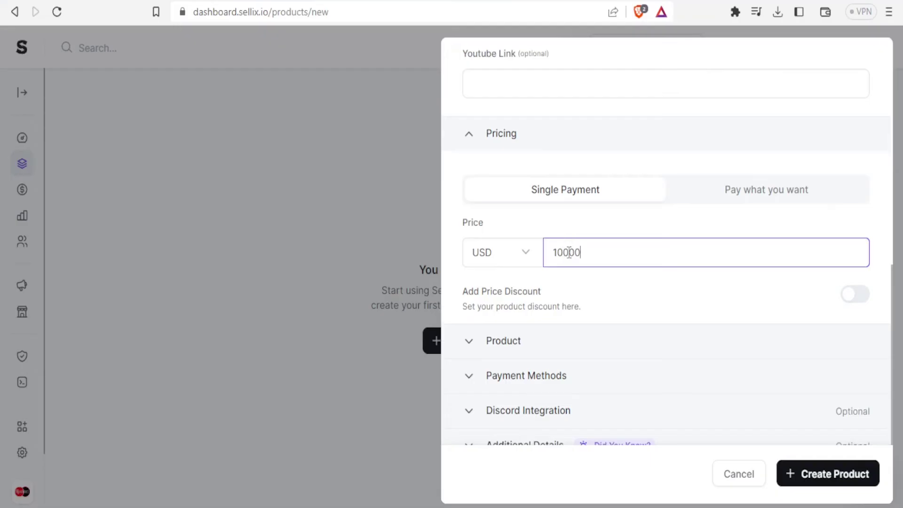
# Review the delivery type and payment method options, then cancel the new product
pyautogui.click(475, 342)
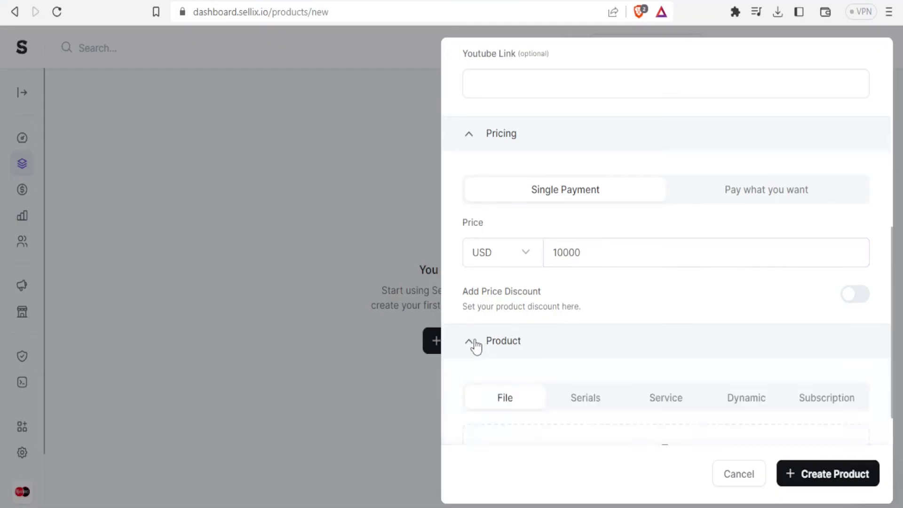
pyautogui.scroll(-6, 692, 319)
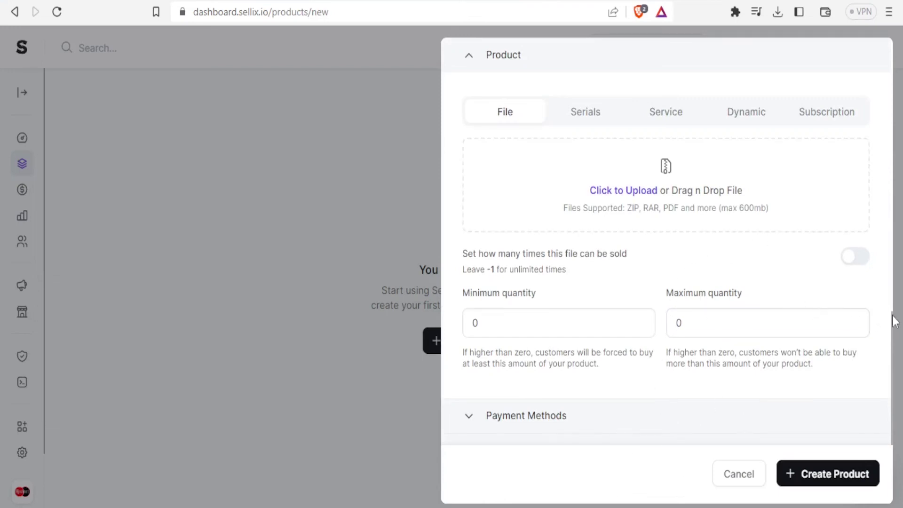
pyautogui.scroll(-2, 655, 433)
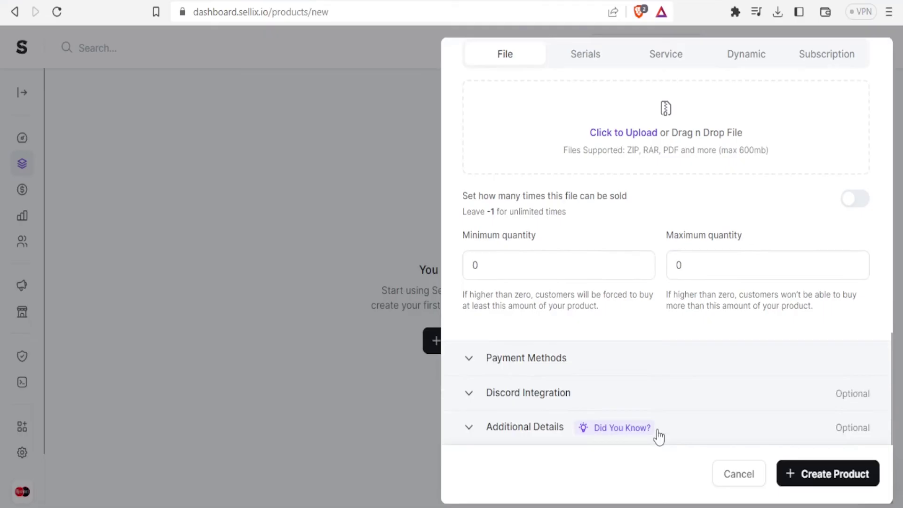
pyautogui.click(471, 369)
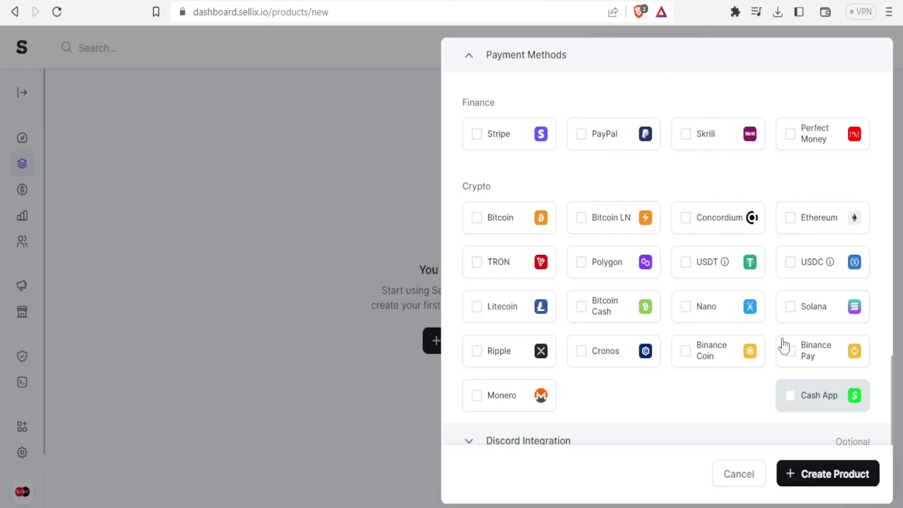
pyautogui.click(812, 474)
pyautogui.moveTo(21, 202)
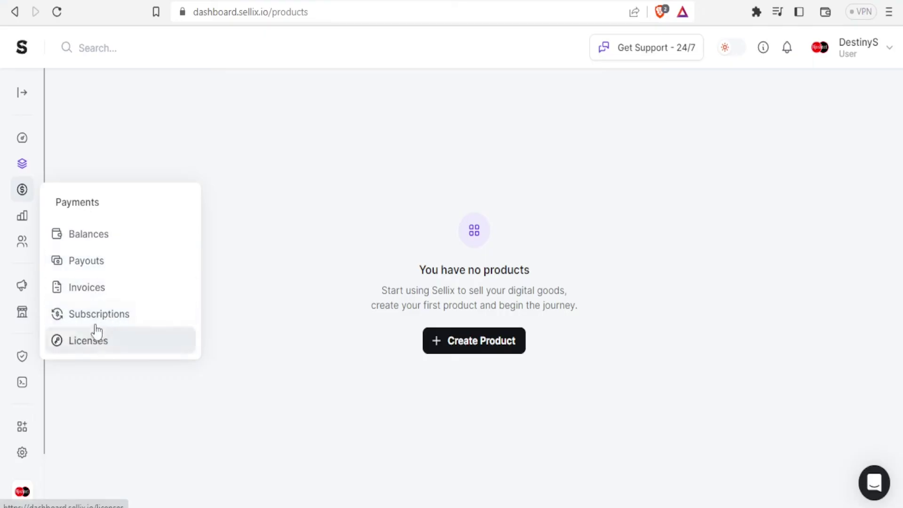
# View the empty Invoices list and the all-zero Stats page, then open account Settings
pyautogui.click(90, 289)
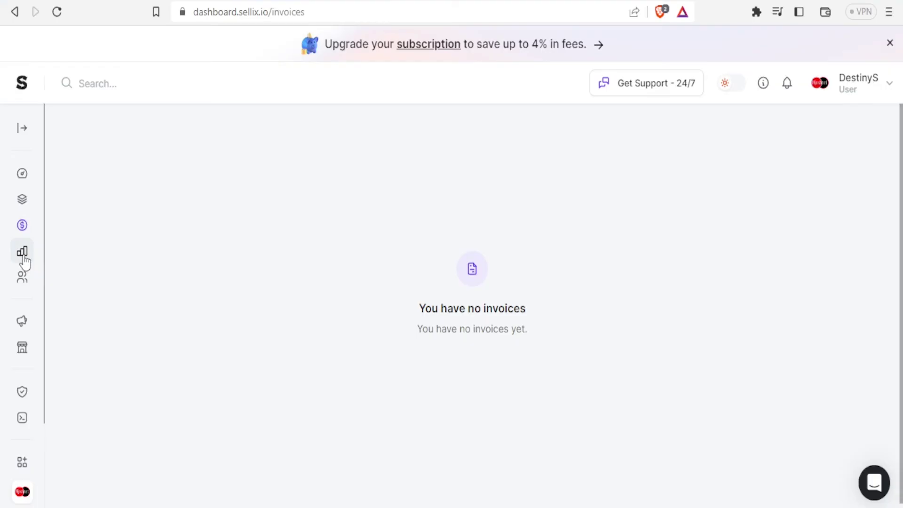
pyautogui.moveTo(24, 261)
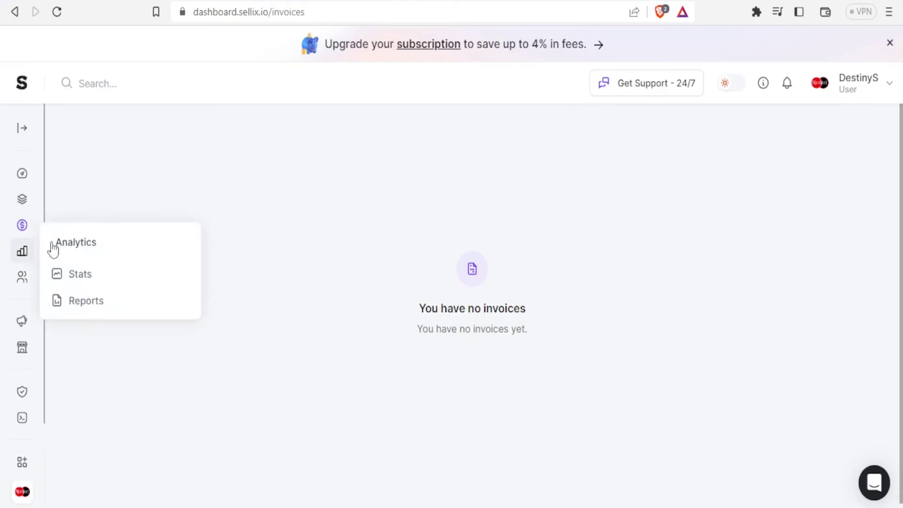
pyautogui.click(87, 278)
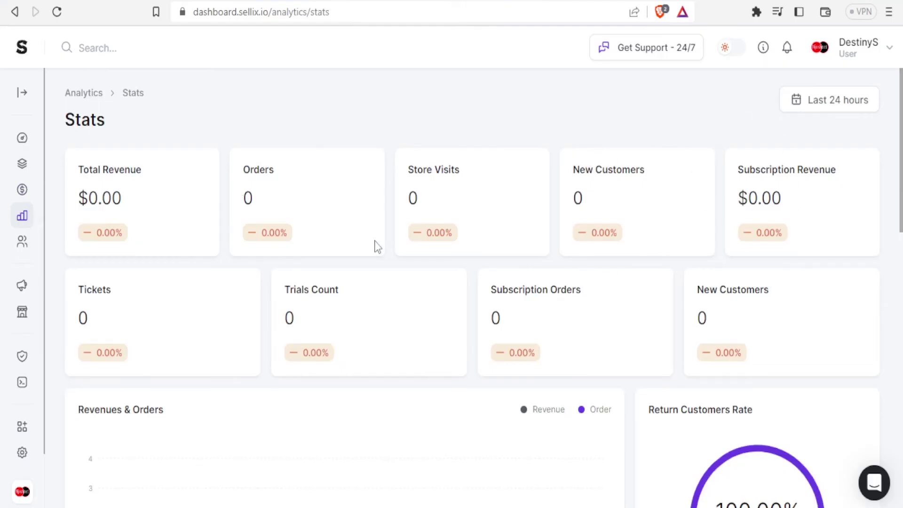
pyautogui.click(22, 241)
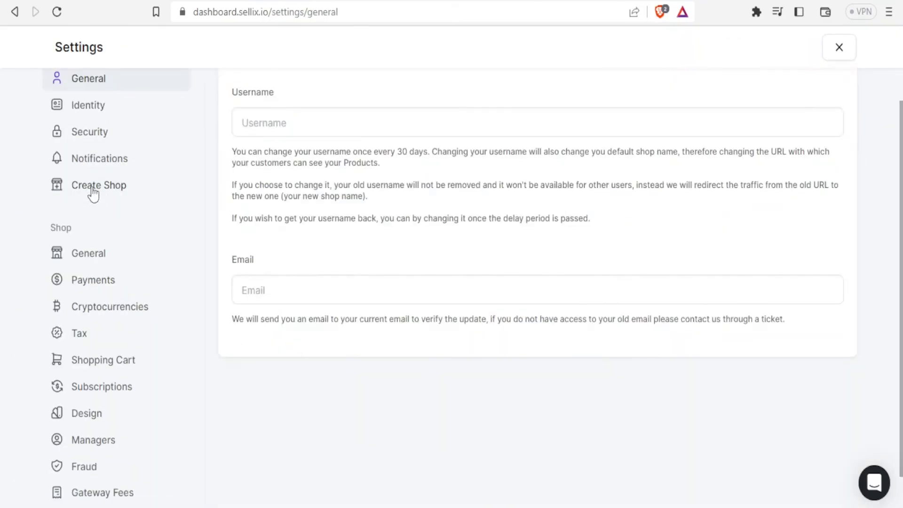
# Start a new shop named NjoshNet Car Bazzar
pyautogui.click(91, 193)
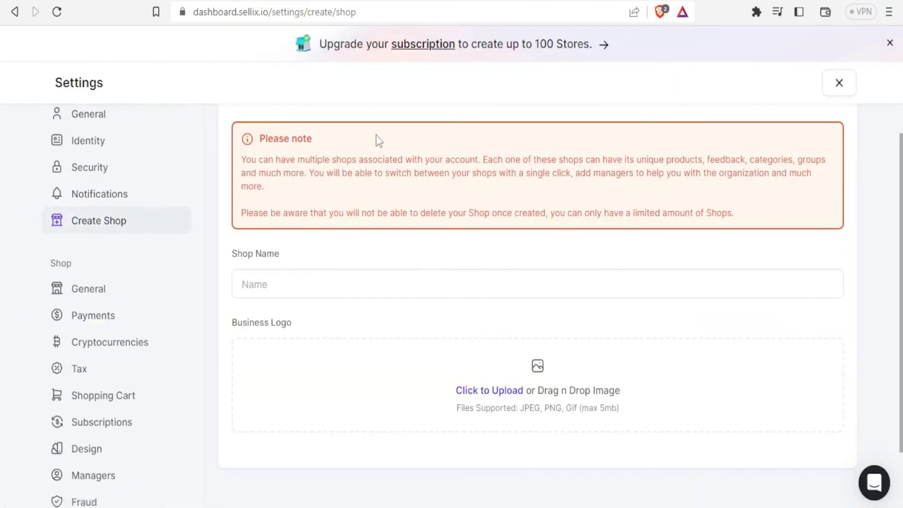
pyautogui.click(332, 285)
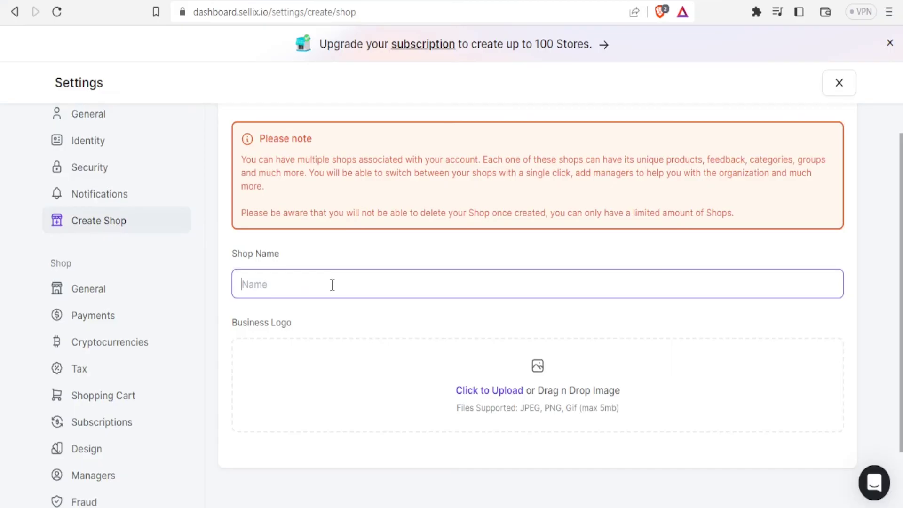
pyautogui.write('Njos')
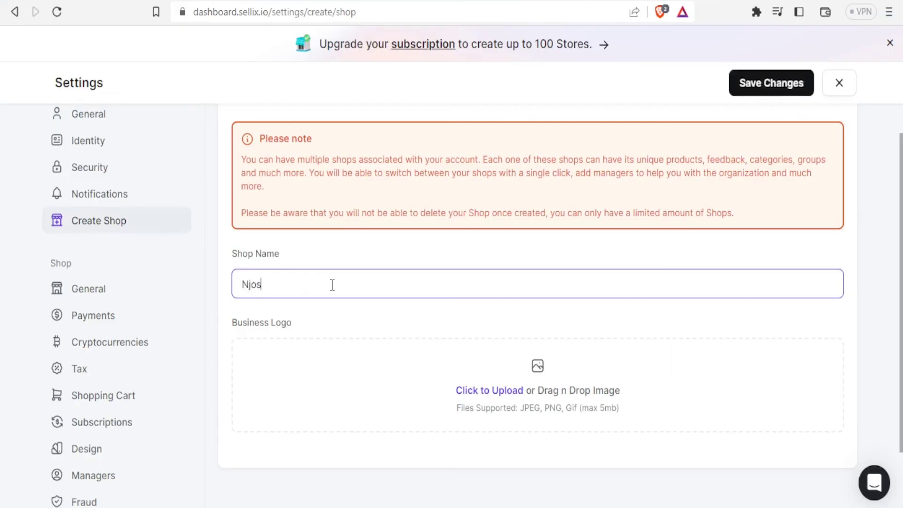
pyautogui.write('hNet Car Bazzar')
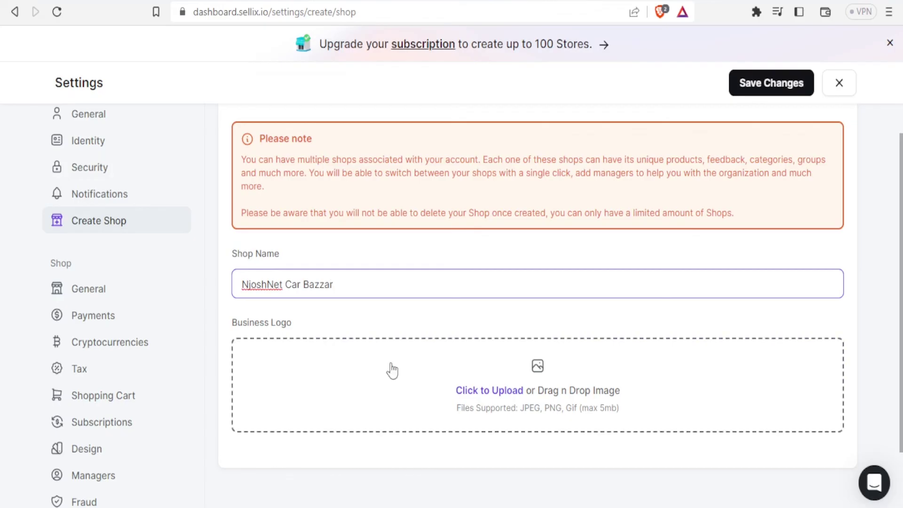
# Add the logo new 2022.png as Business Logo, save, then leave settings discarding changes
pyautogui.scroll(-1, 616, 357)
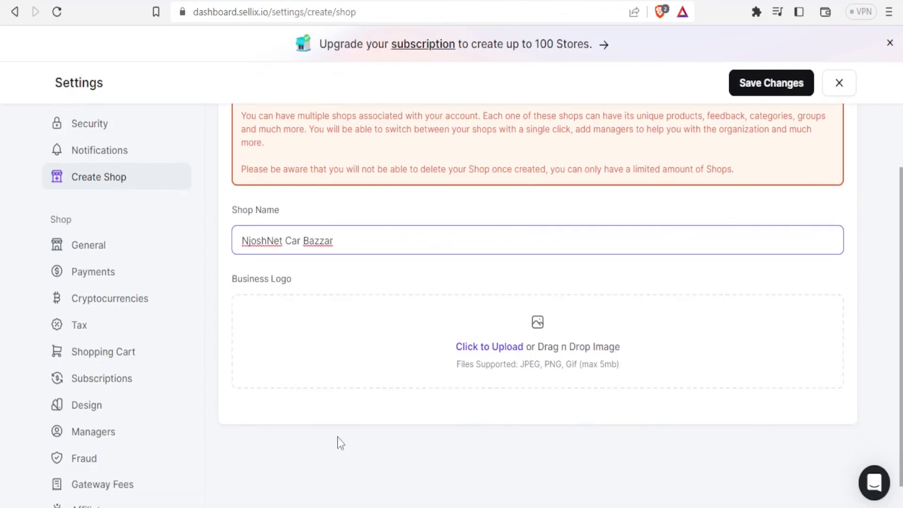
pyautogui.click(254, 502)
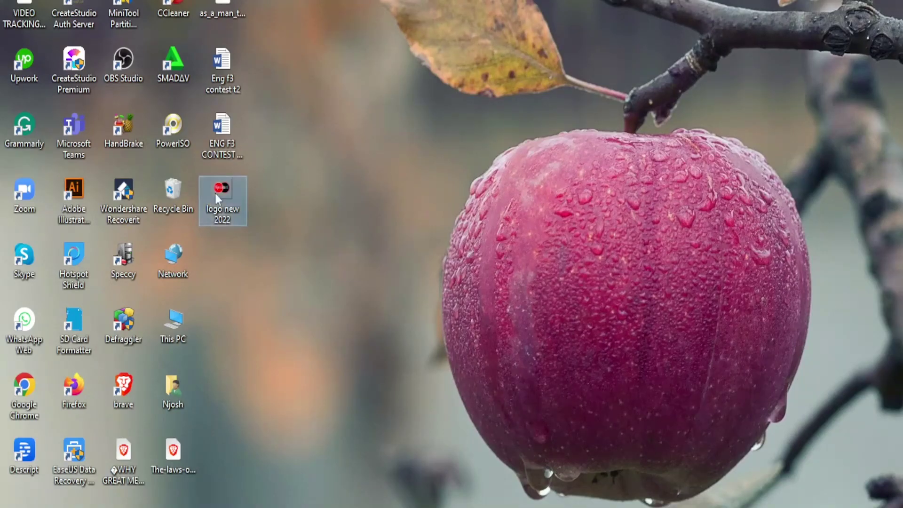
pyautogui.moveTo(216, 194); pyautogui.dragTo(484, 330)
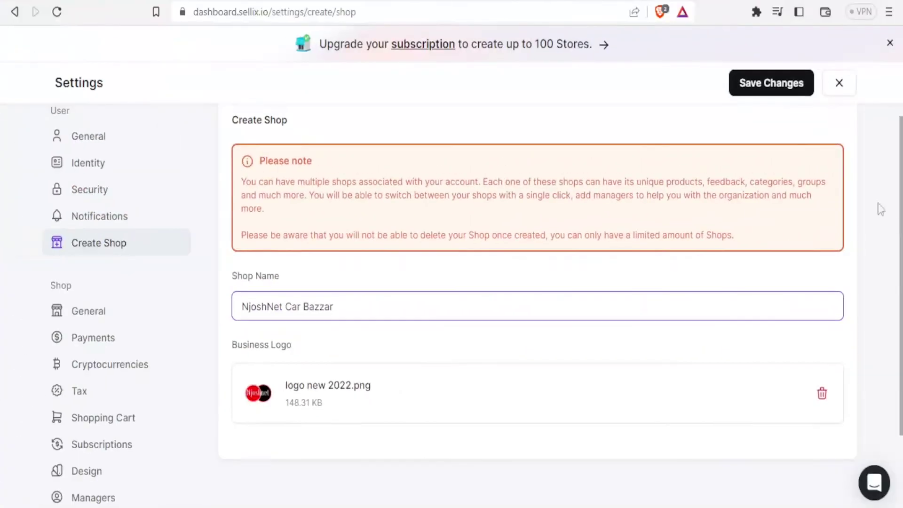
pyautogui.click(757, 94)
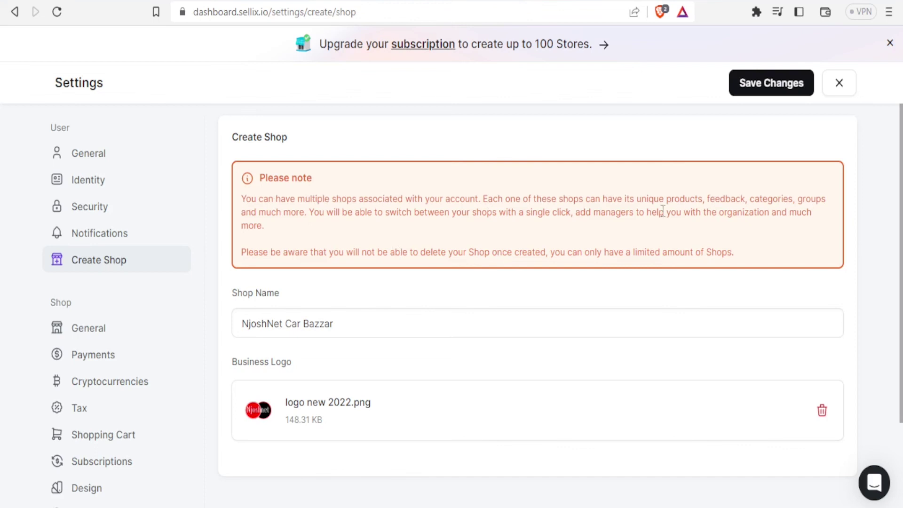
pyautogui.click(838, 83)
pyautogui.click(407, 330)
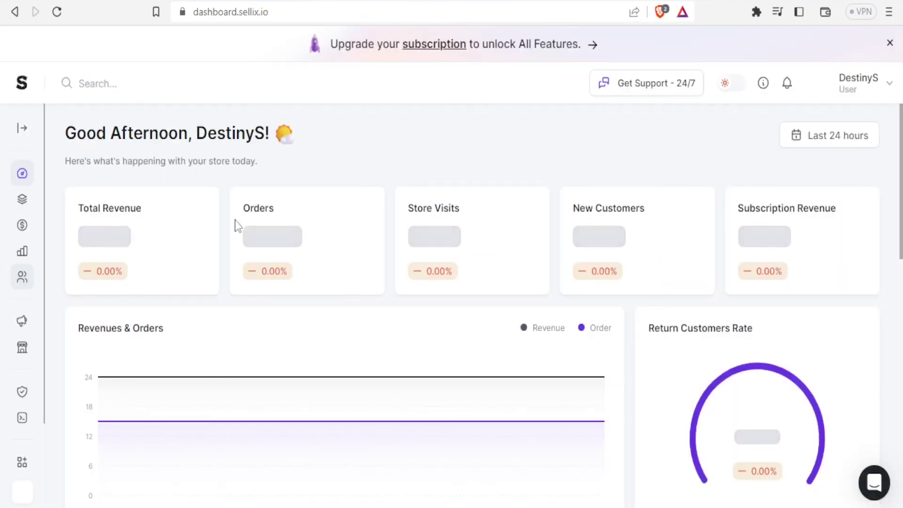
# Browse the Comms and Fraud Shield dashboard and whitelists, then choose Dashboard from the account menu
pyautogui.moveTo(22, 320)
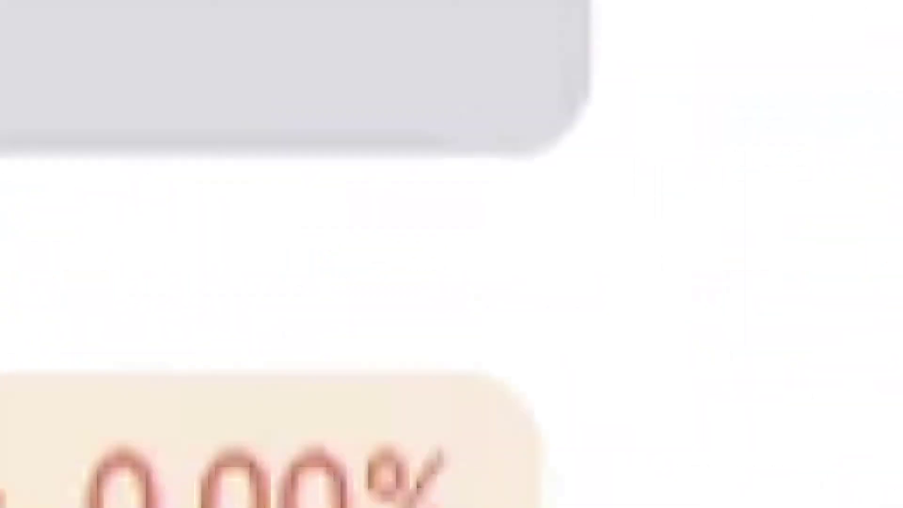
pyautogui.moveTo(23, 396)
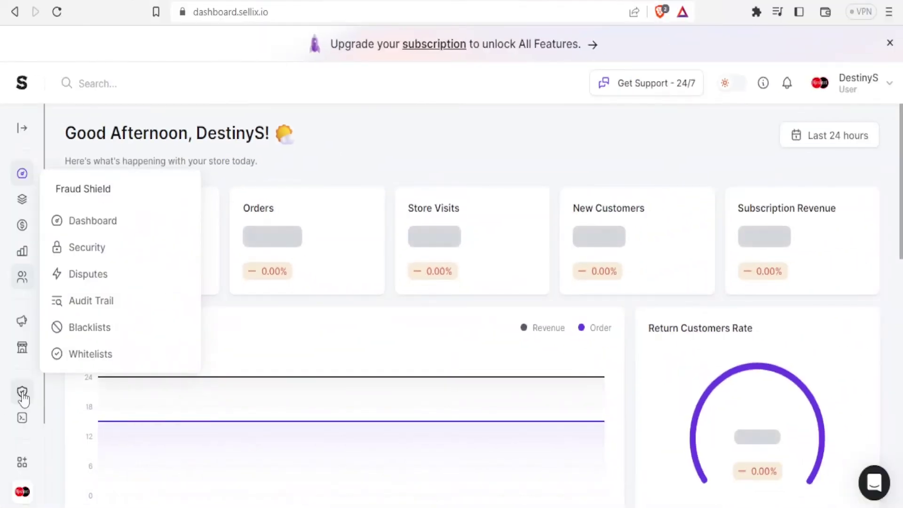
pyautogui.click(81, 231)
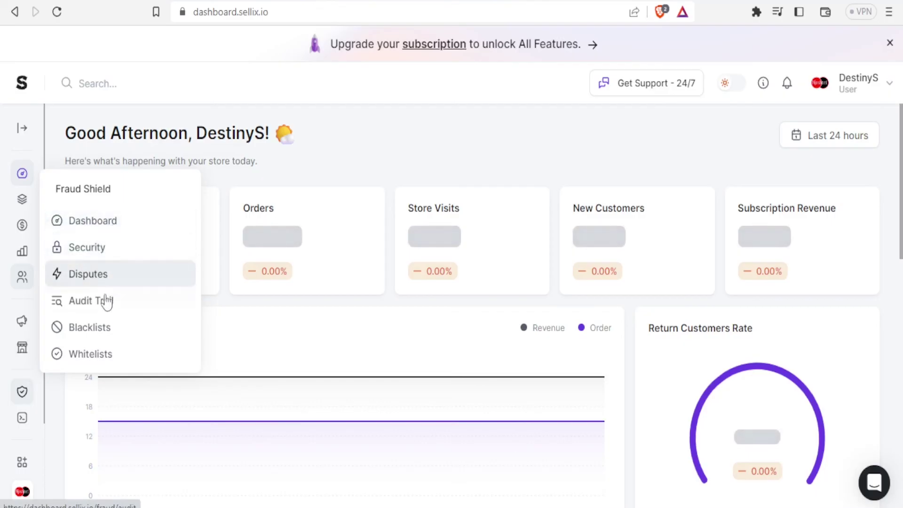
pyautogui.click(108, 354)
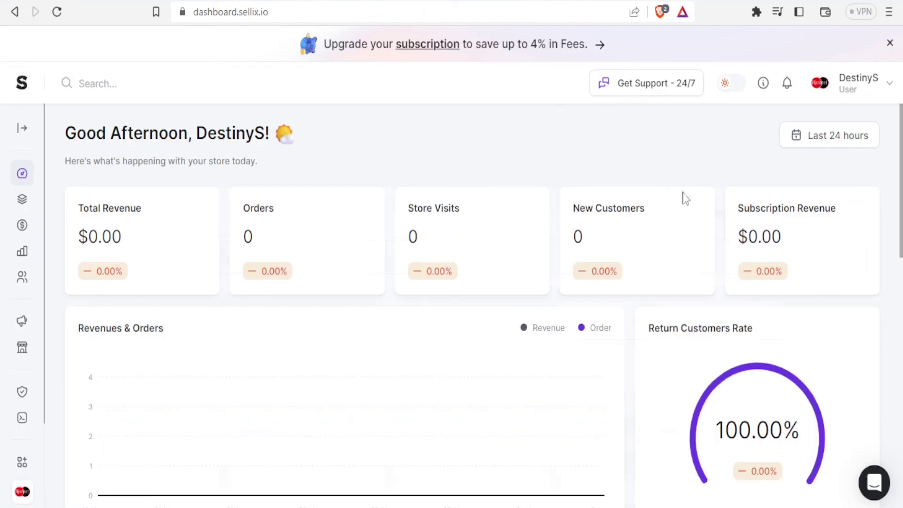
pyautogui.click(888, 84)
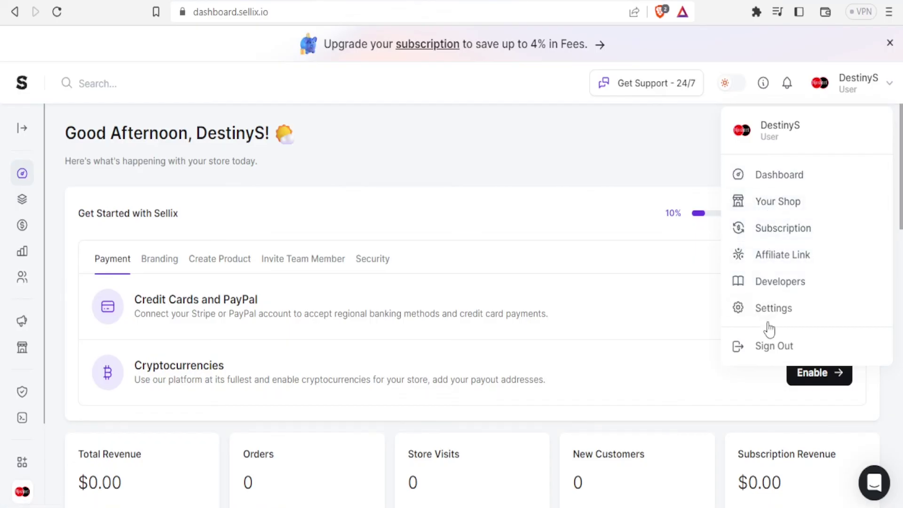
pyautogui.click(780, 174)
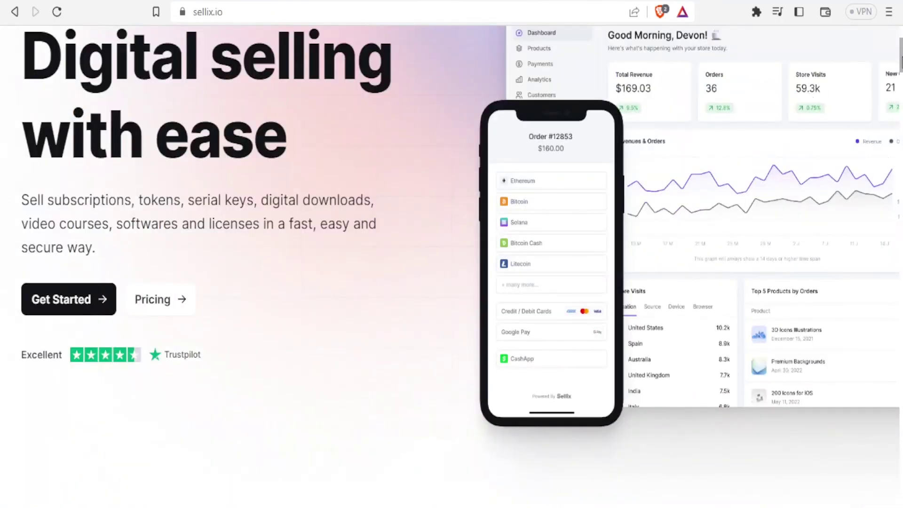
# Scroll through the sellix.io homepage headlined 'Digital selling with ease'
pyautogui.scroll(4, 451, 263)
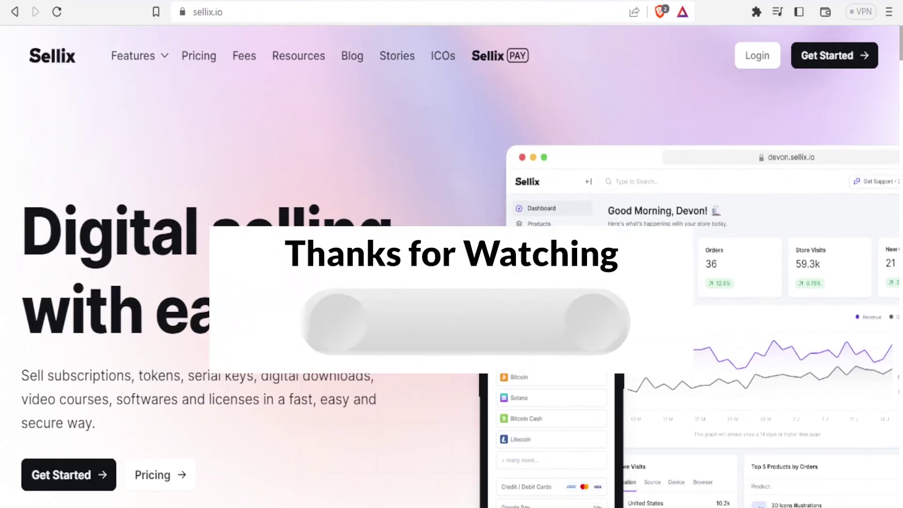
pyautogui.scroll(-5, 452, 264)
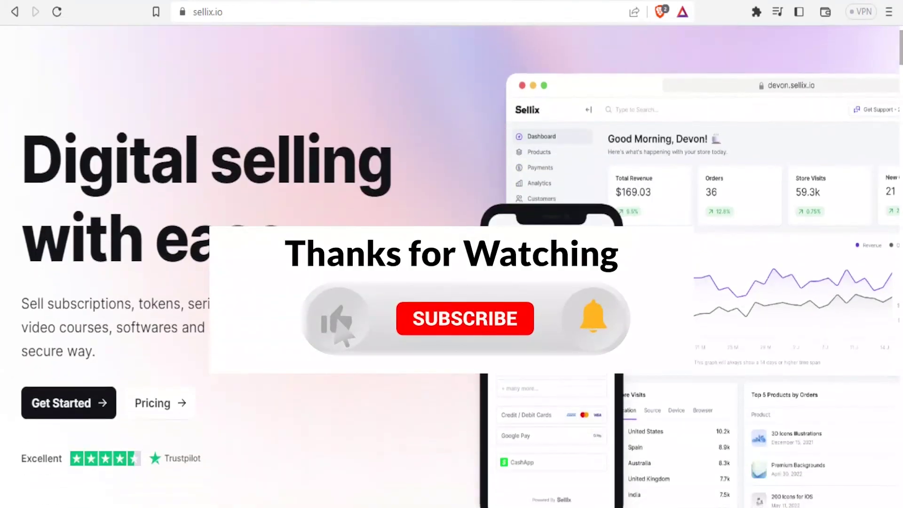